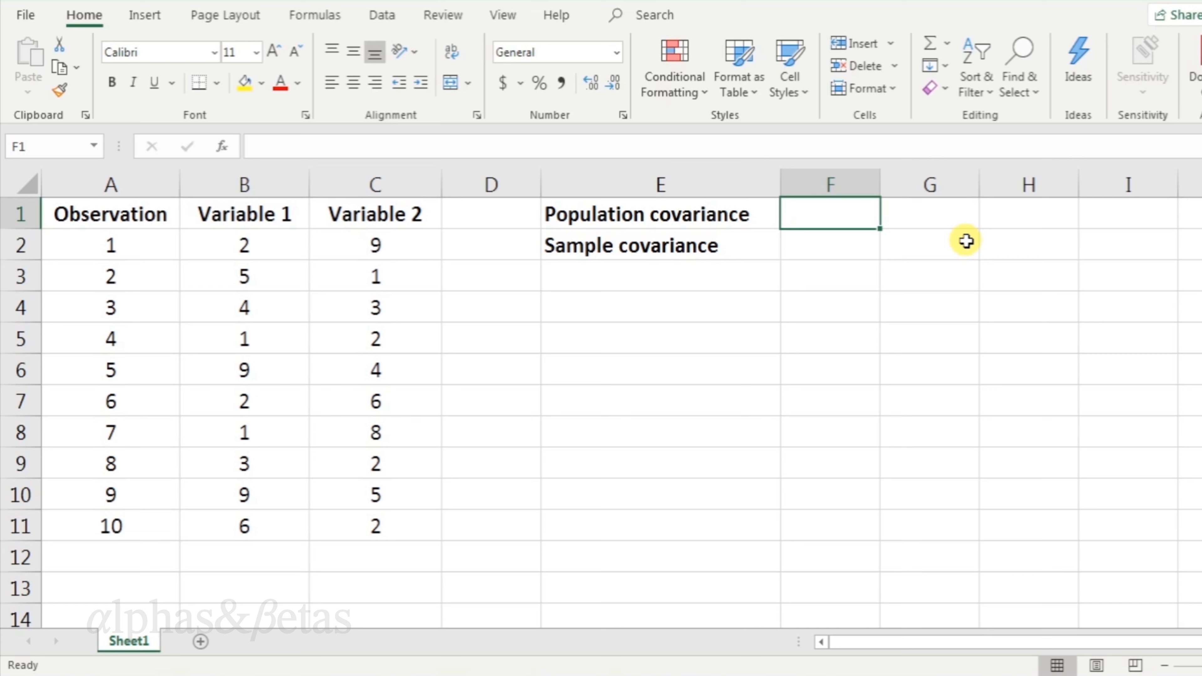
Enter the population covariance formula =COVARIANCE.P(B:B,C:C) next to the Population covariance label.
type("=covar")
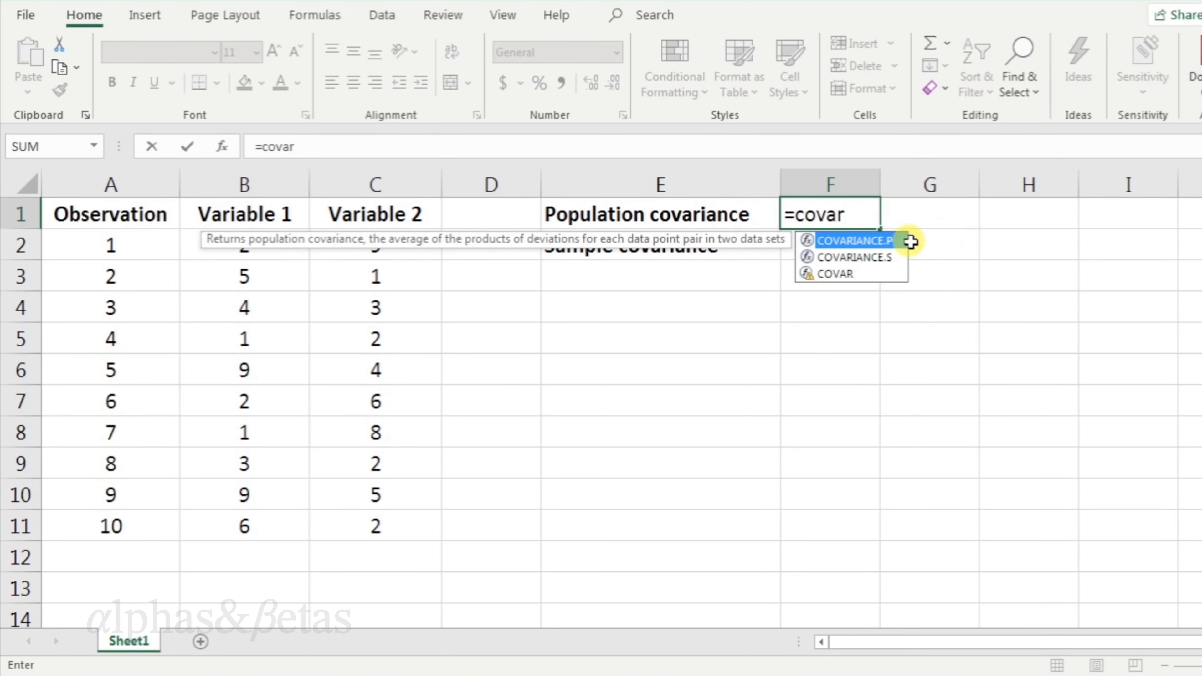
double_click(904, 241)
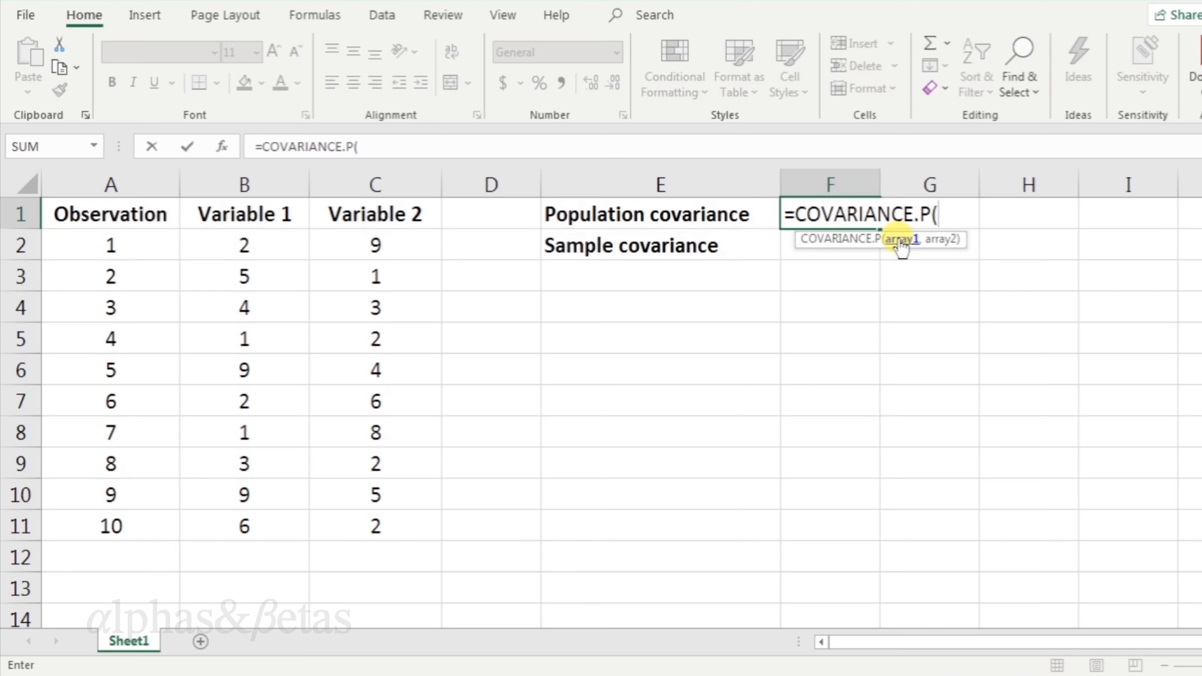
left_click(278, 176)
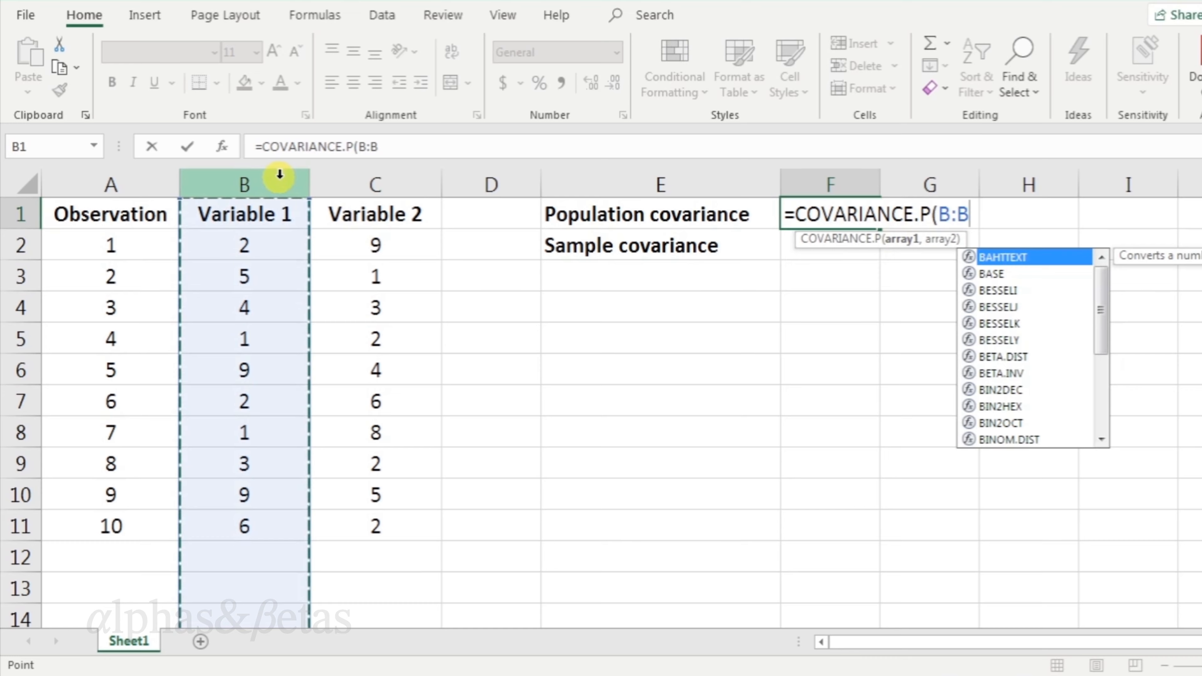
type(",")
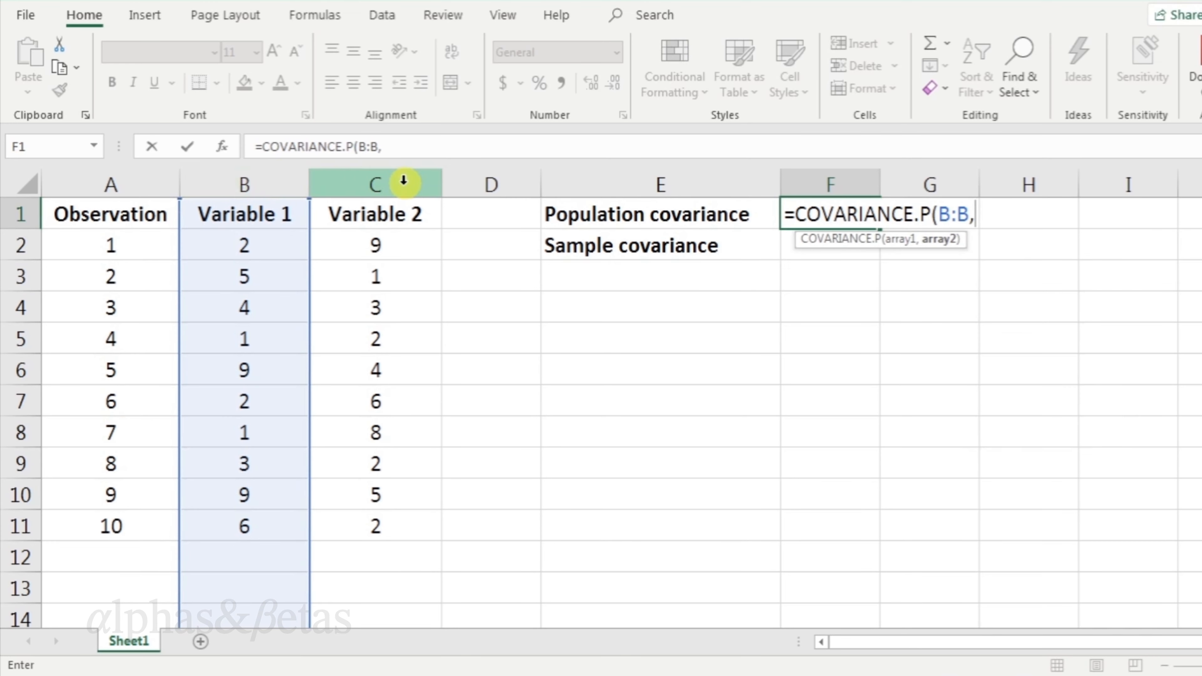
left_click(419, 180)
type(")")
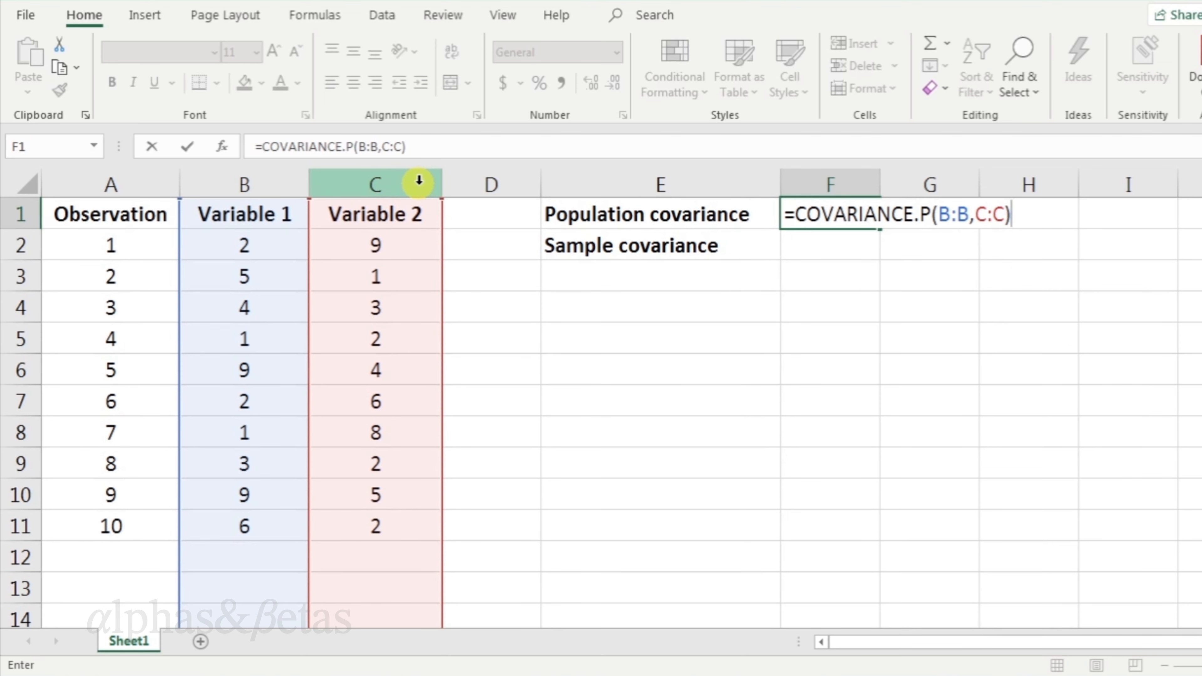
key("Return")
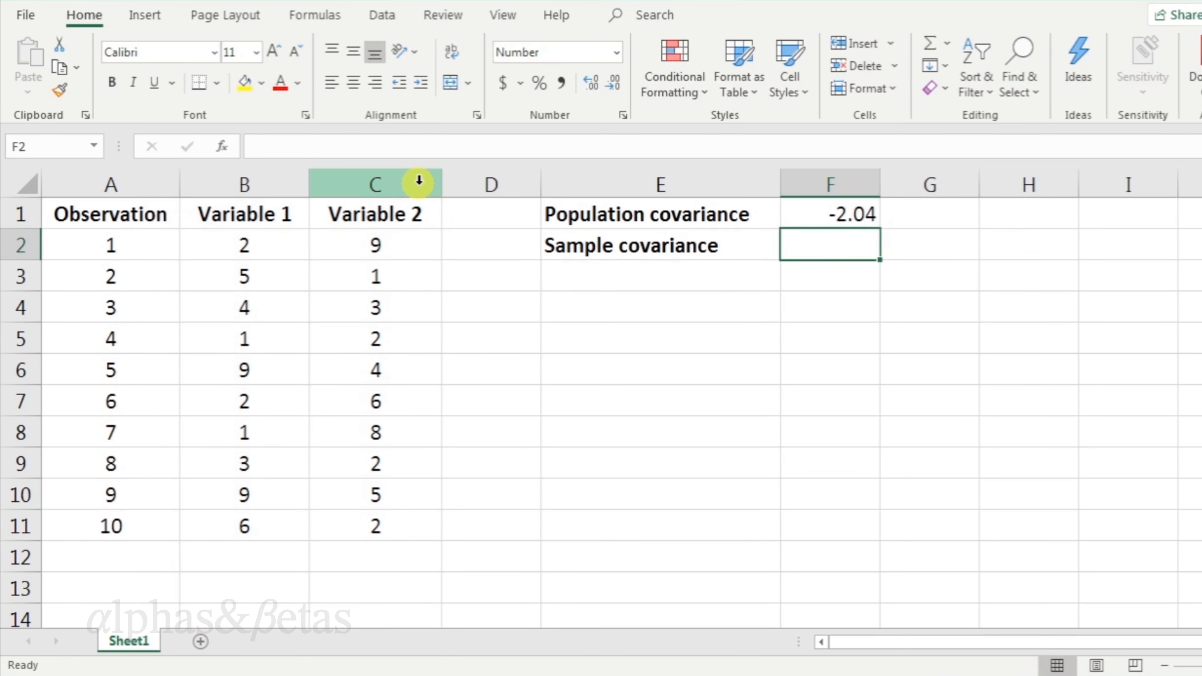
Enter the sample covariance formula =COVARIANCE.S(B:B,C:C) next to the Sample covariance label.
type("=")
type("=c")
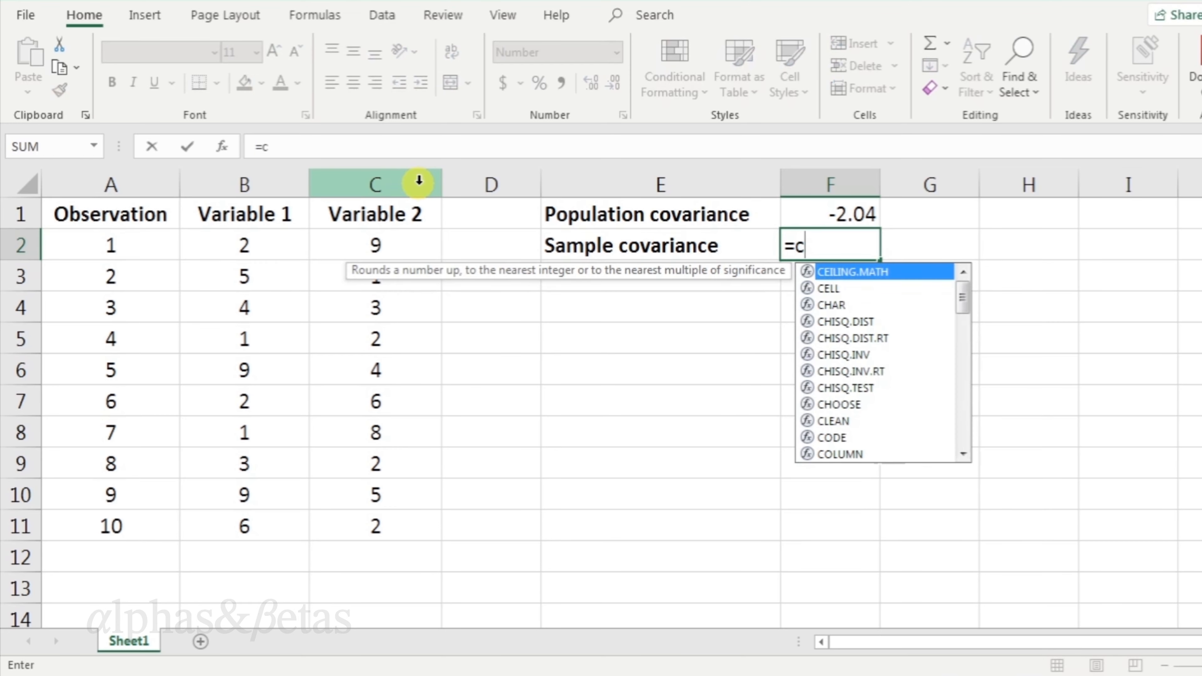
type("ovar")
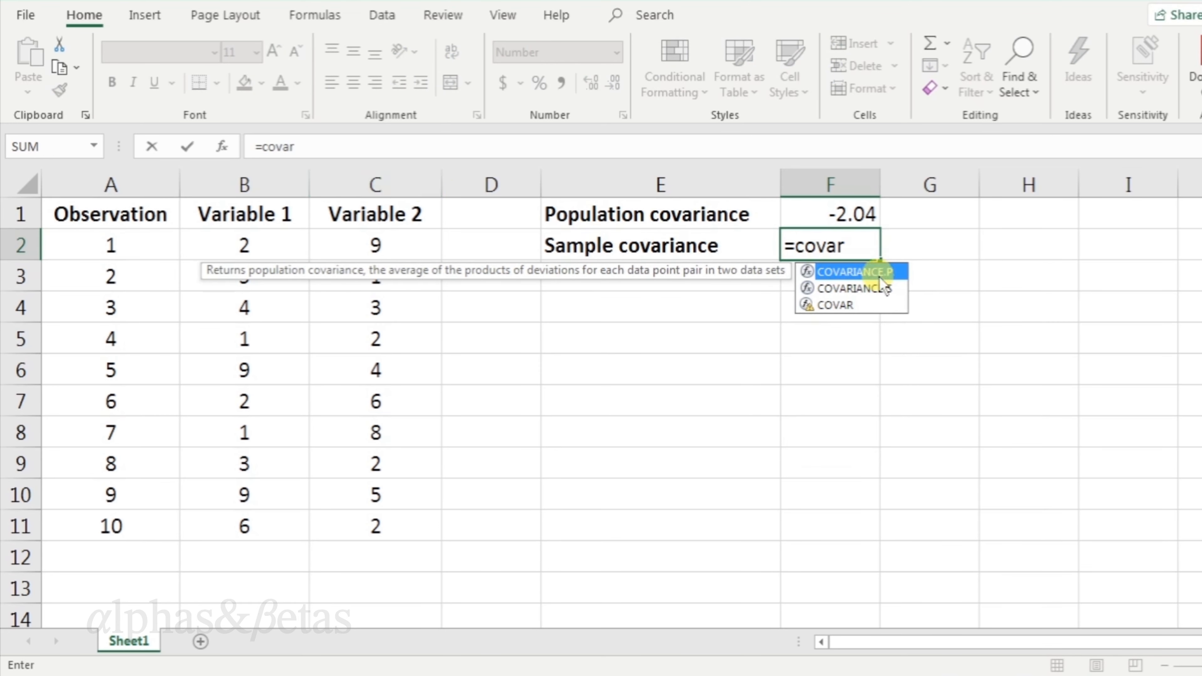
double_click(896, 286)
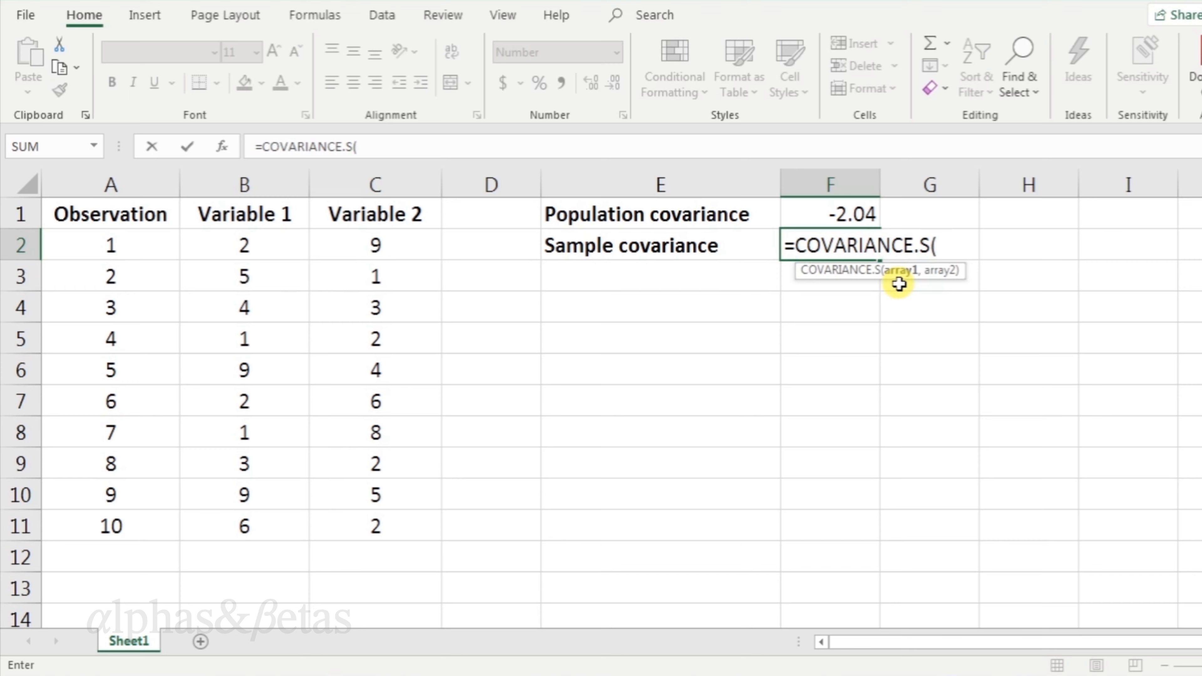
left_click(270, 175)
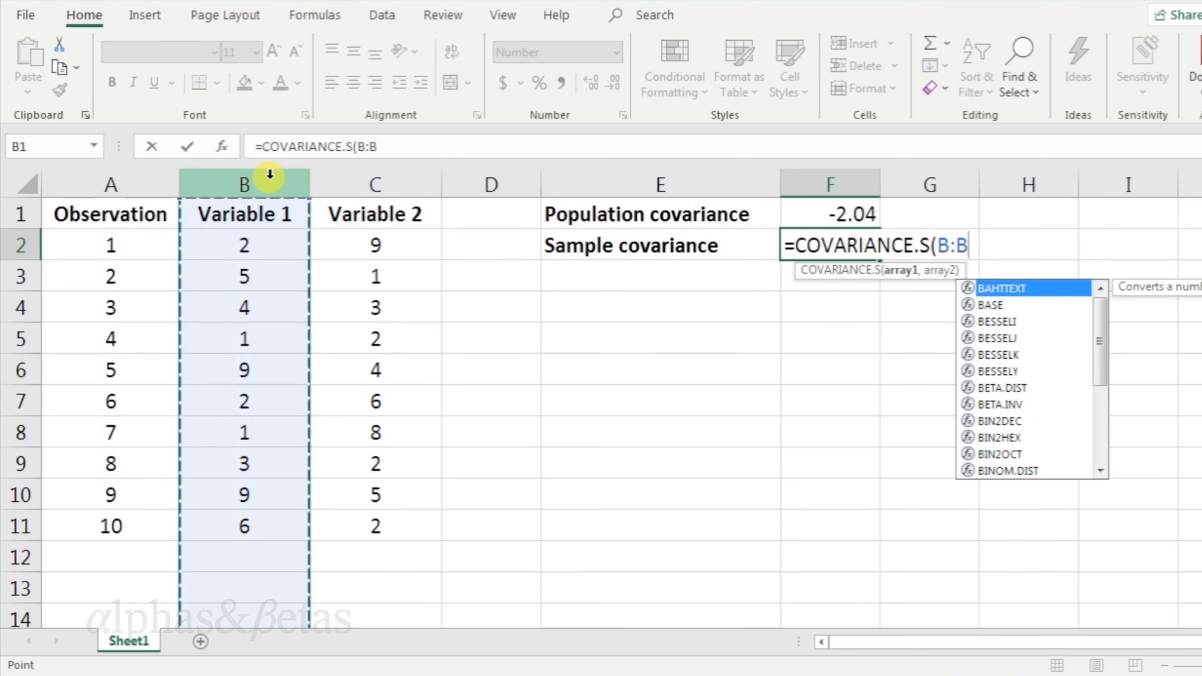
type(",")
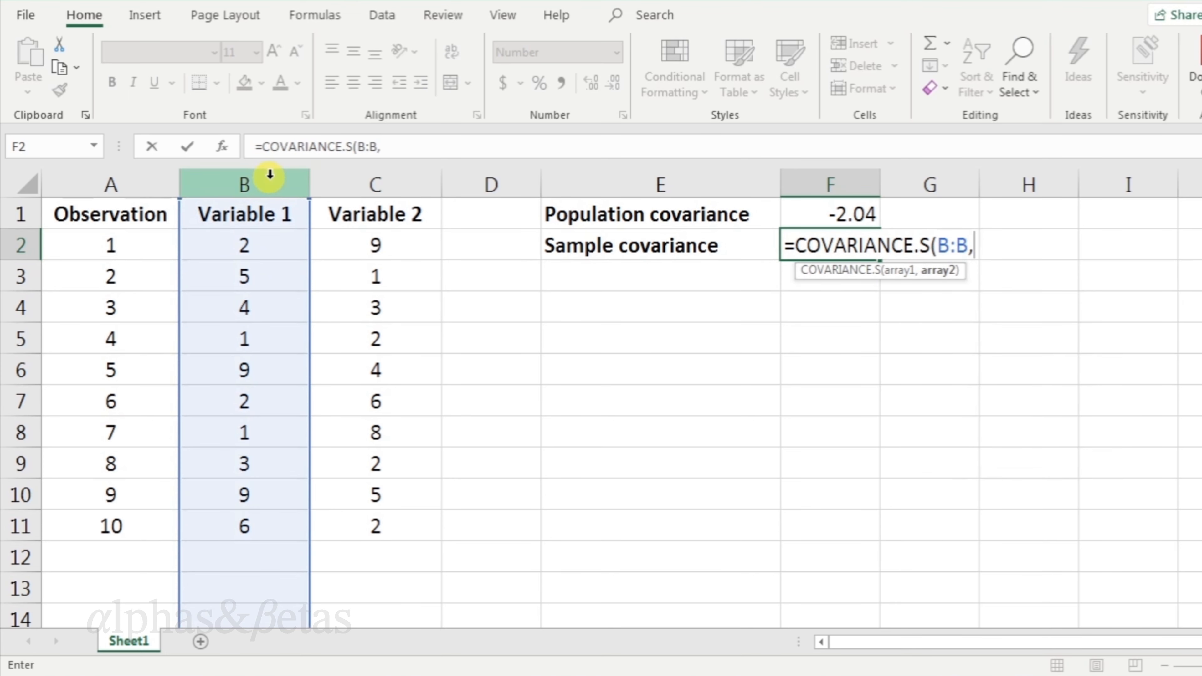
left_click(434, 185)
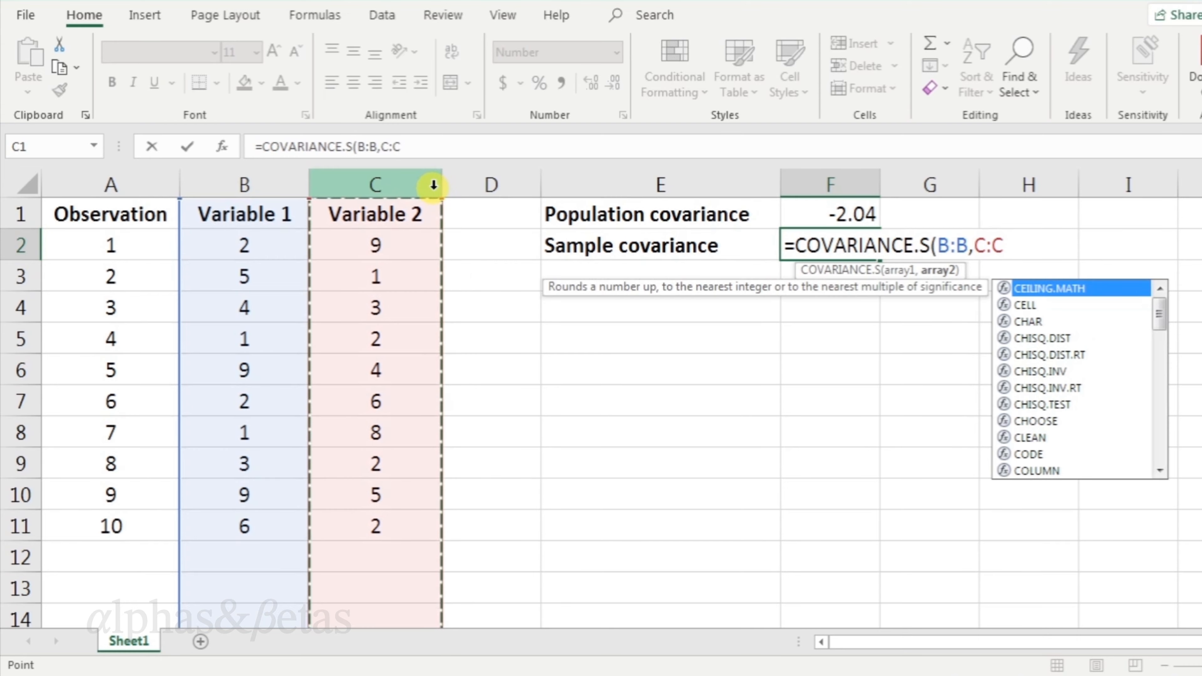
type(")")
key("Return")
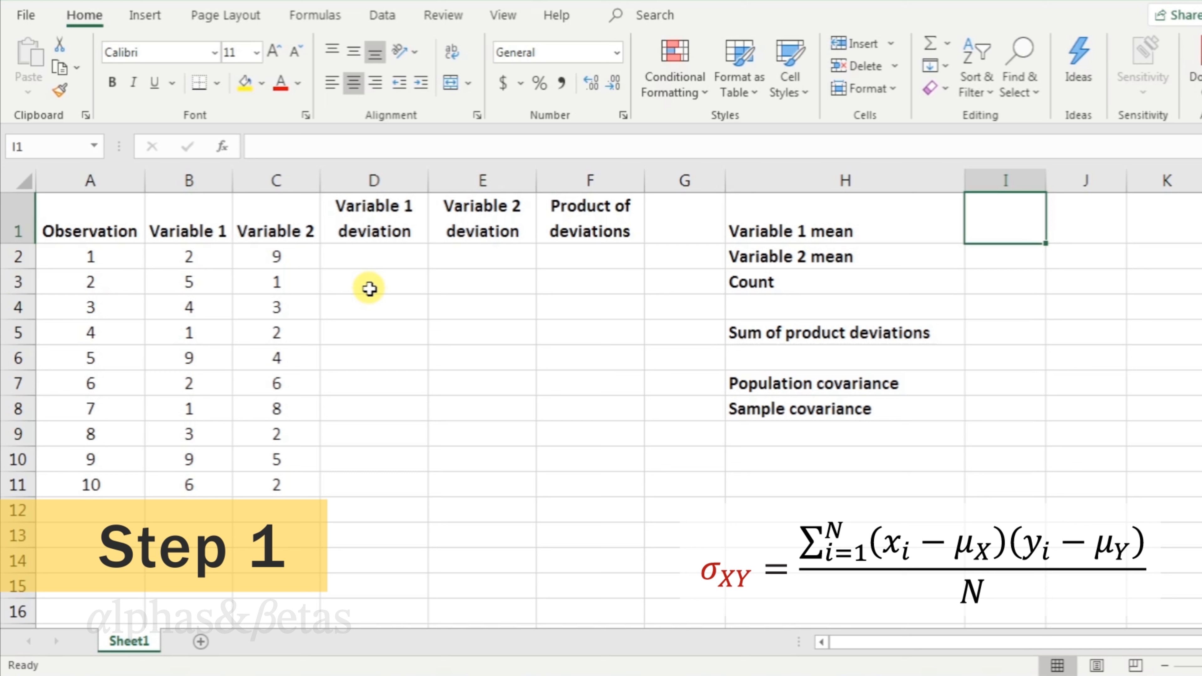
Calculate Variable 1 mean as =average(B:B) beside its label.
type("=a")
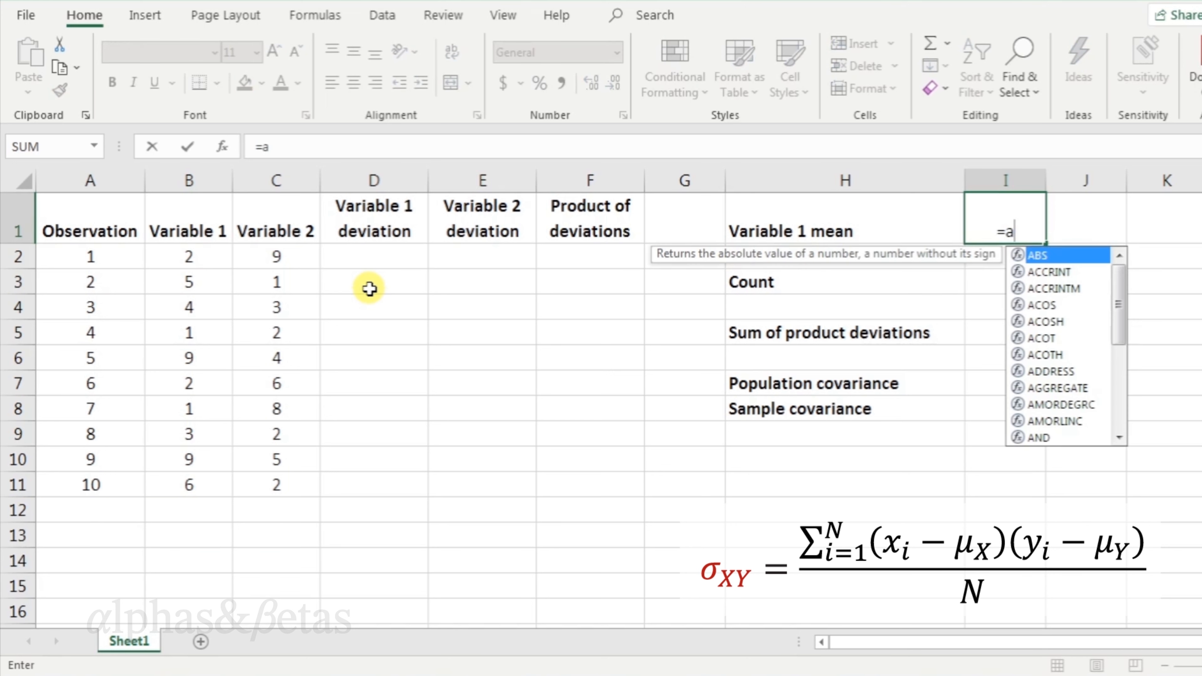
type("verage(")
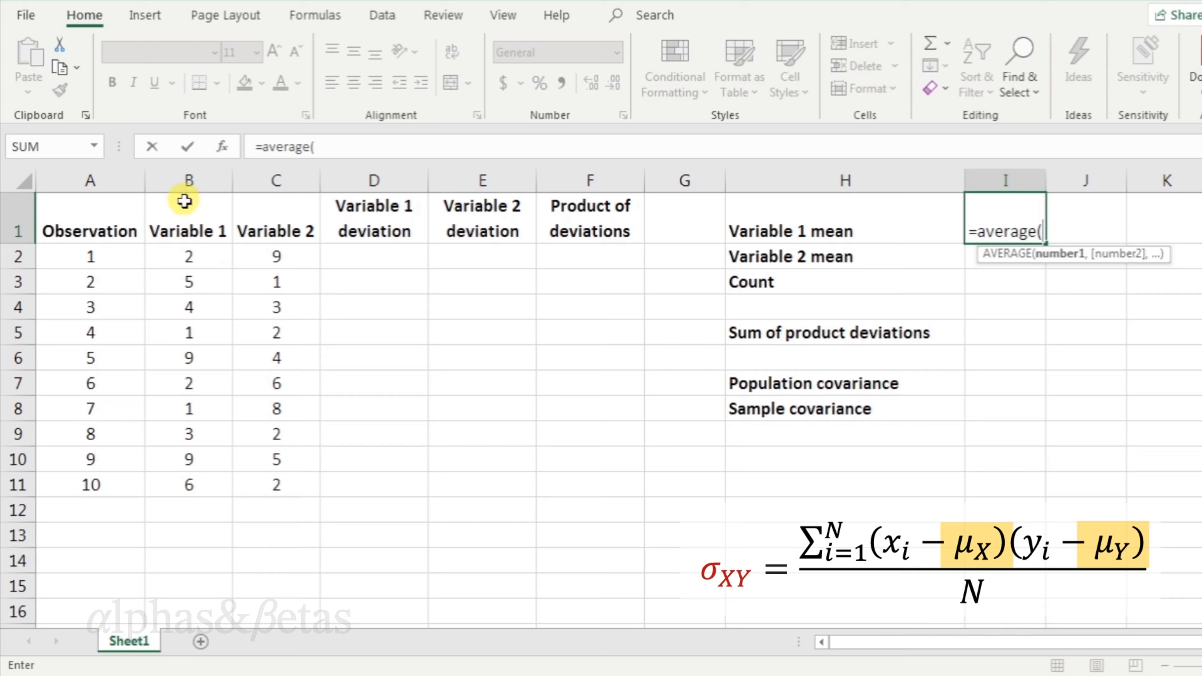
left_click(189, 181)
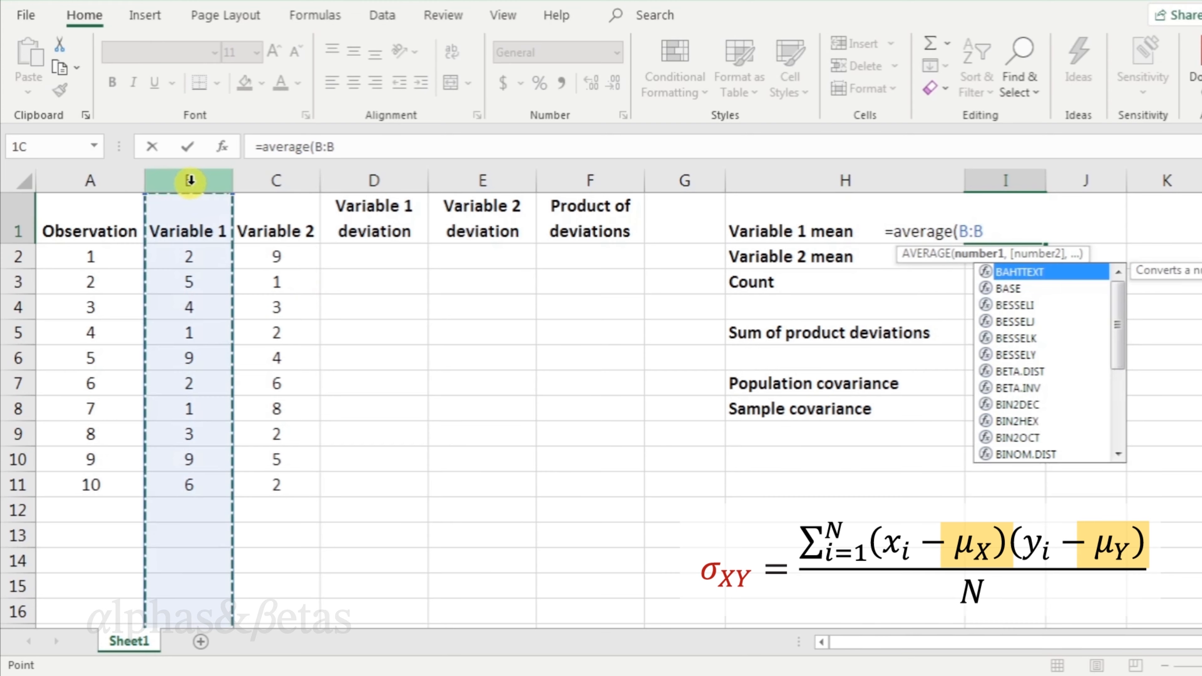
type(")")
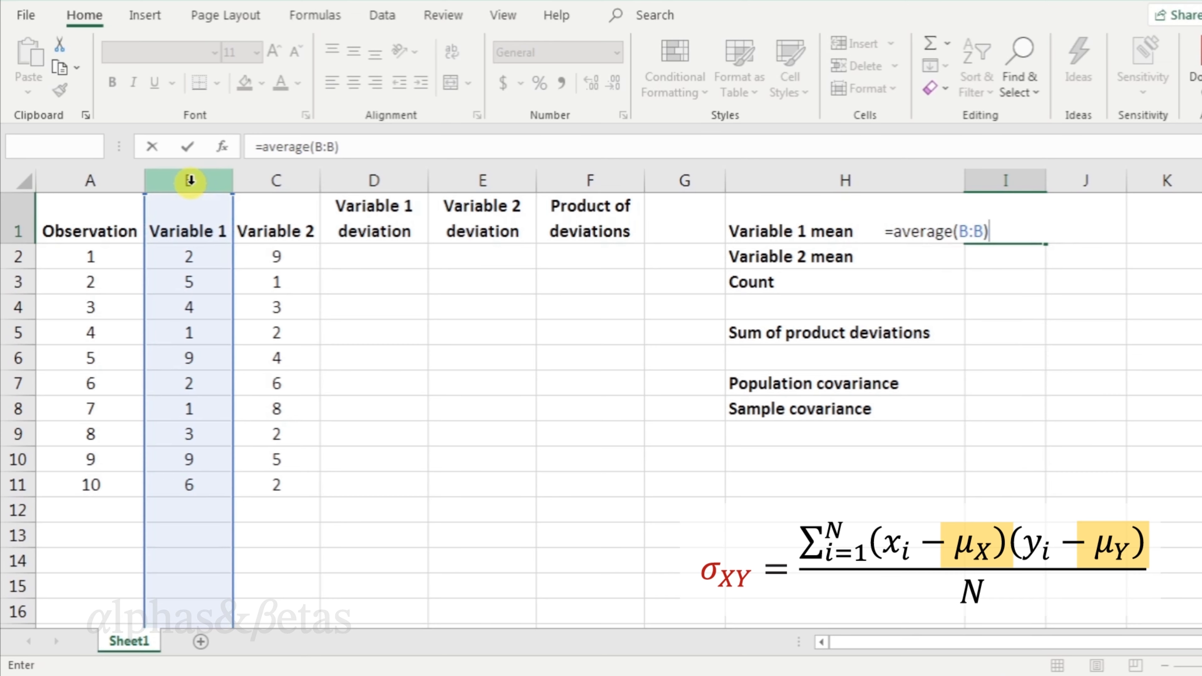
key("Return")
Calculate Variable 2 mean as =average(C:C) beside its label.
type("=")
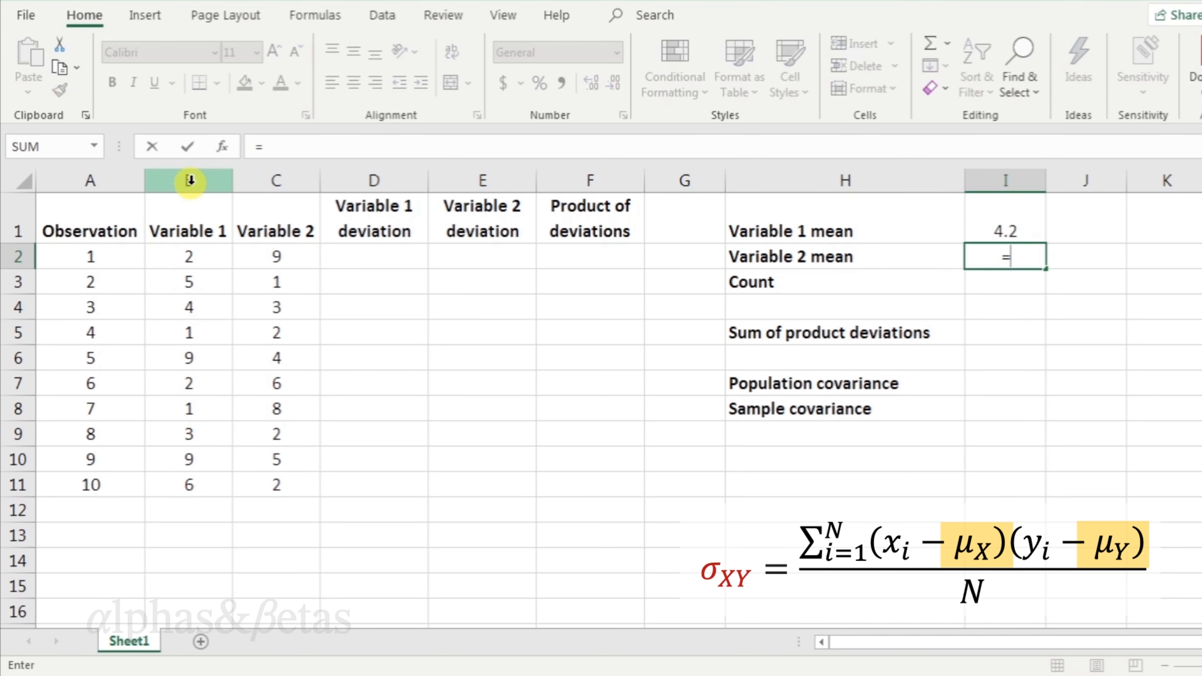
type("average(")
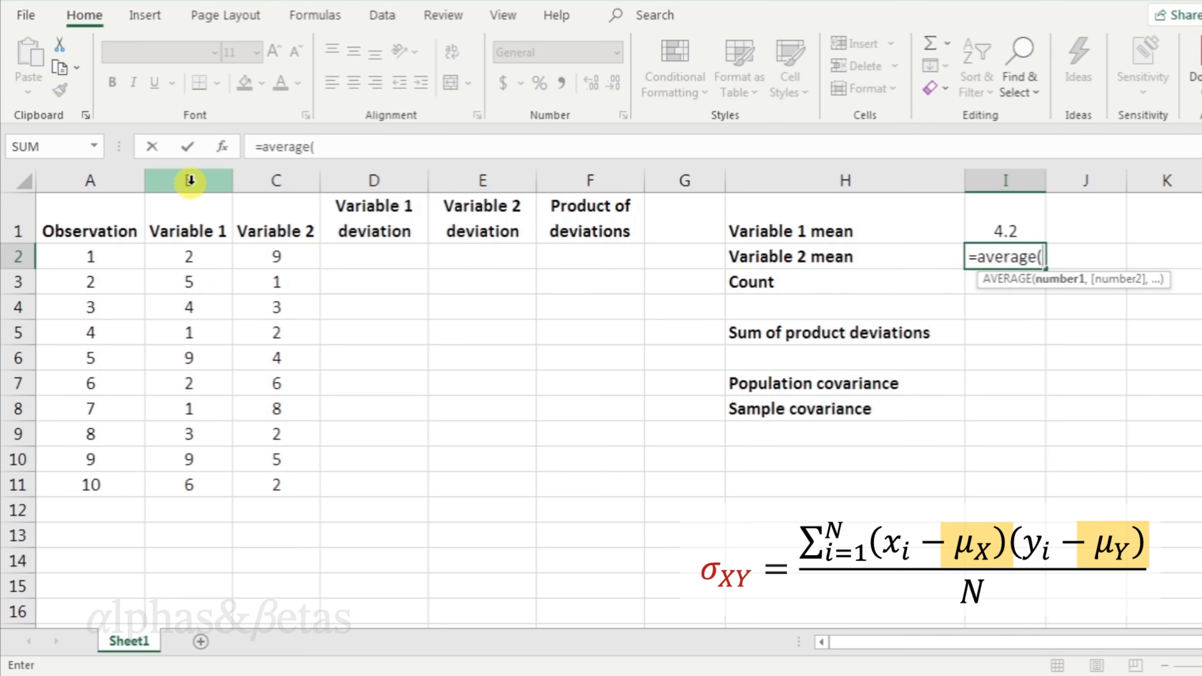
left_click(294, 180)
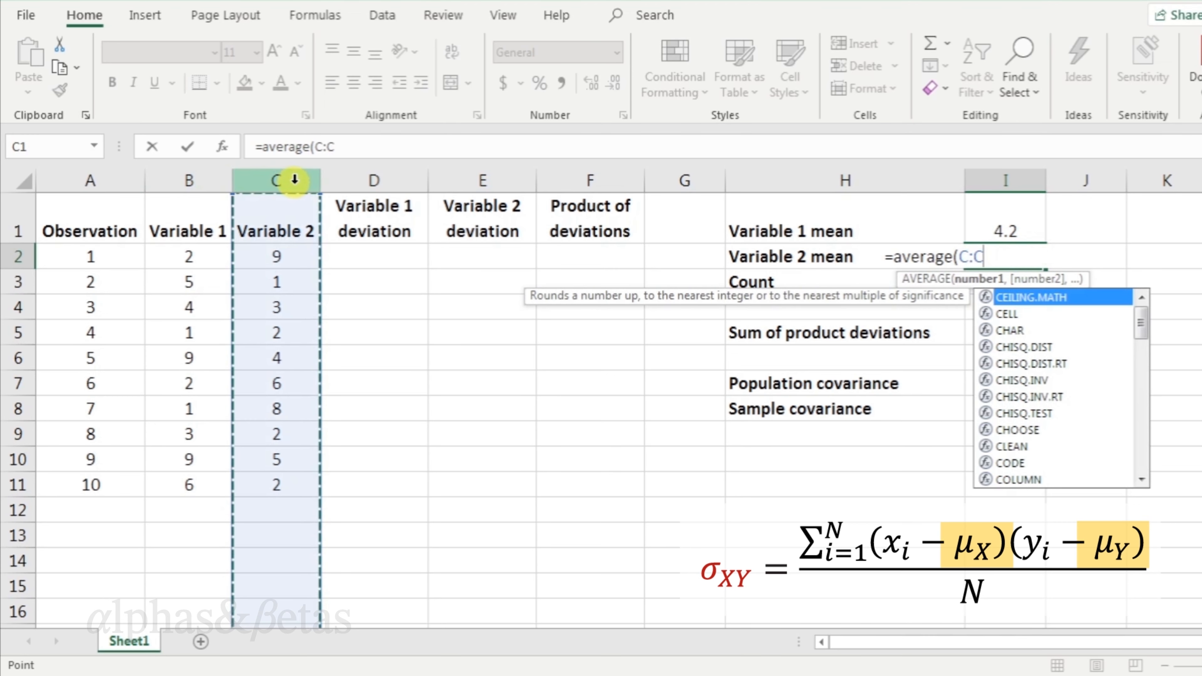
type(")")
key("Return")
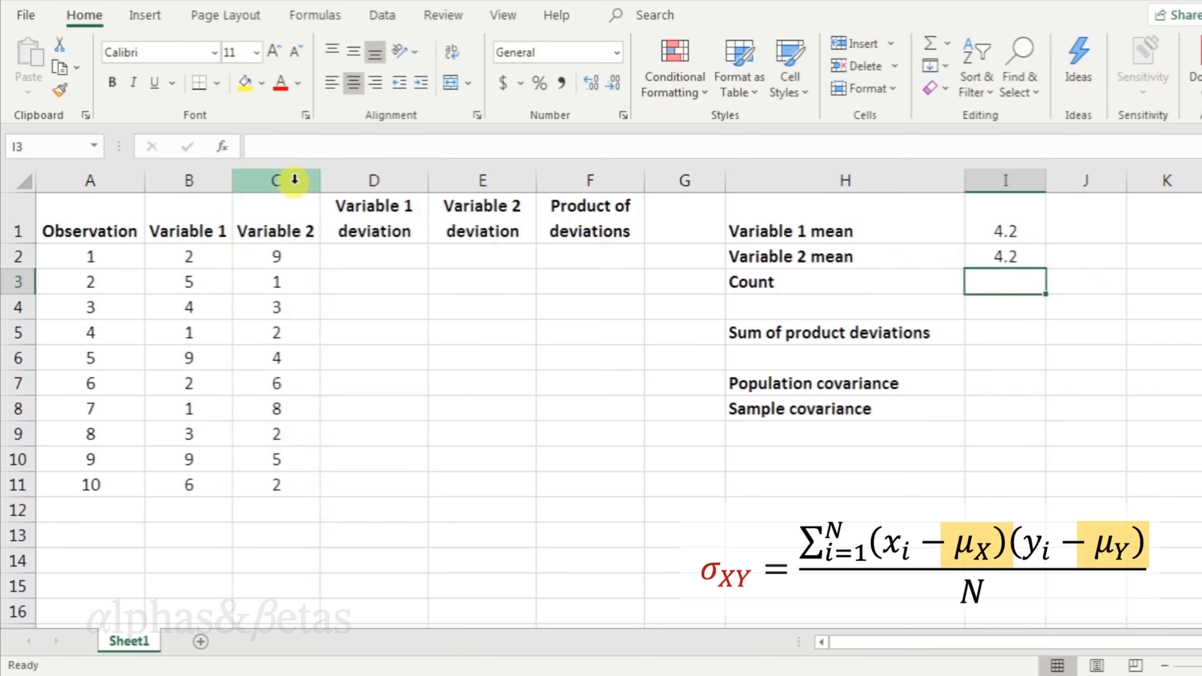
Calculate the observation count as =count(A:A) beside the Count label.
type("=cou")
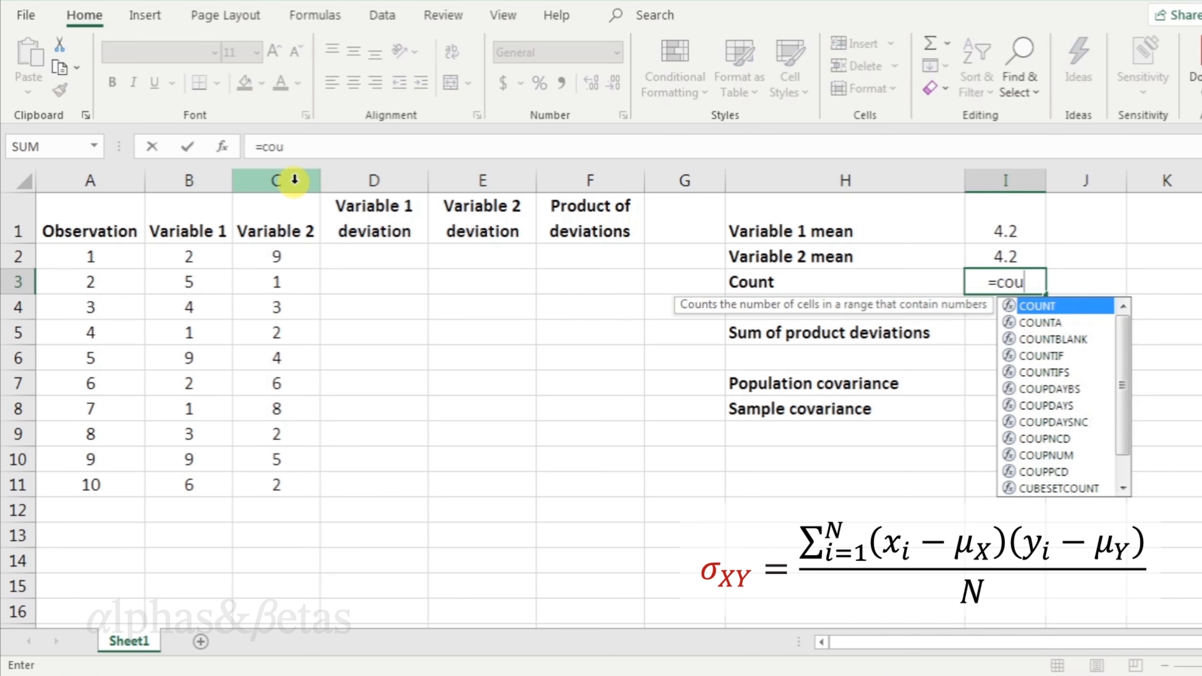
type("nt(")
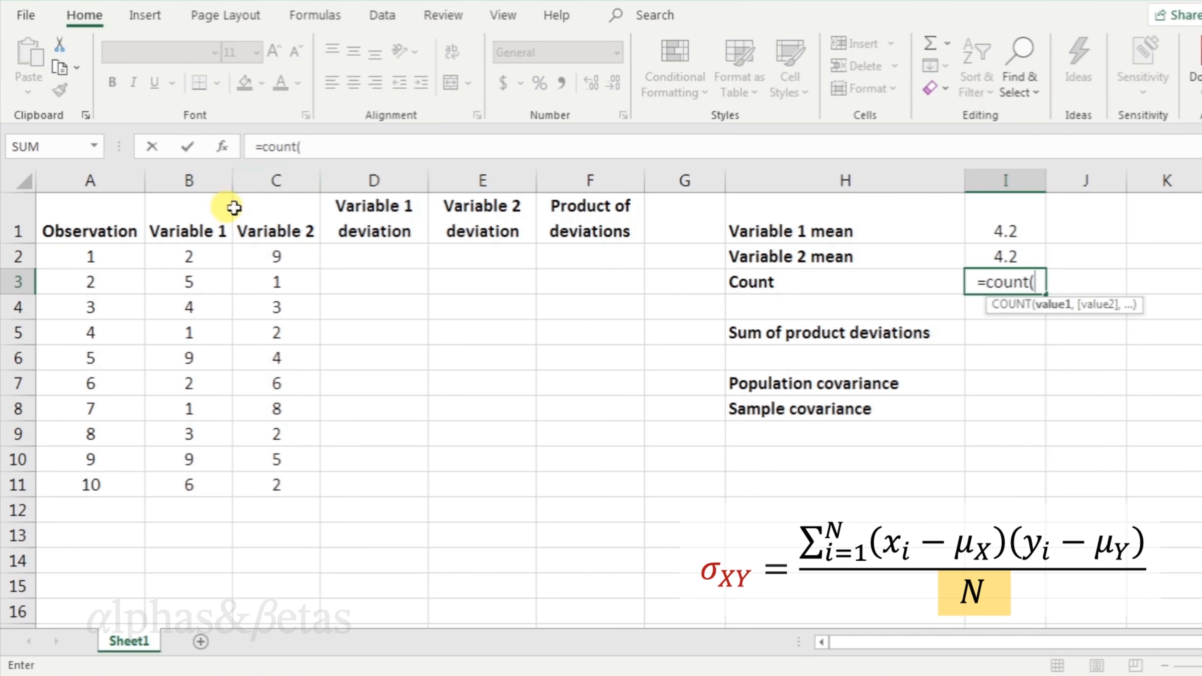
left_click(123, 178)
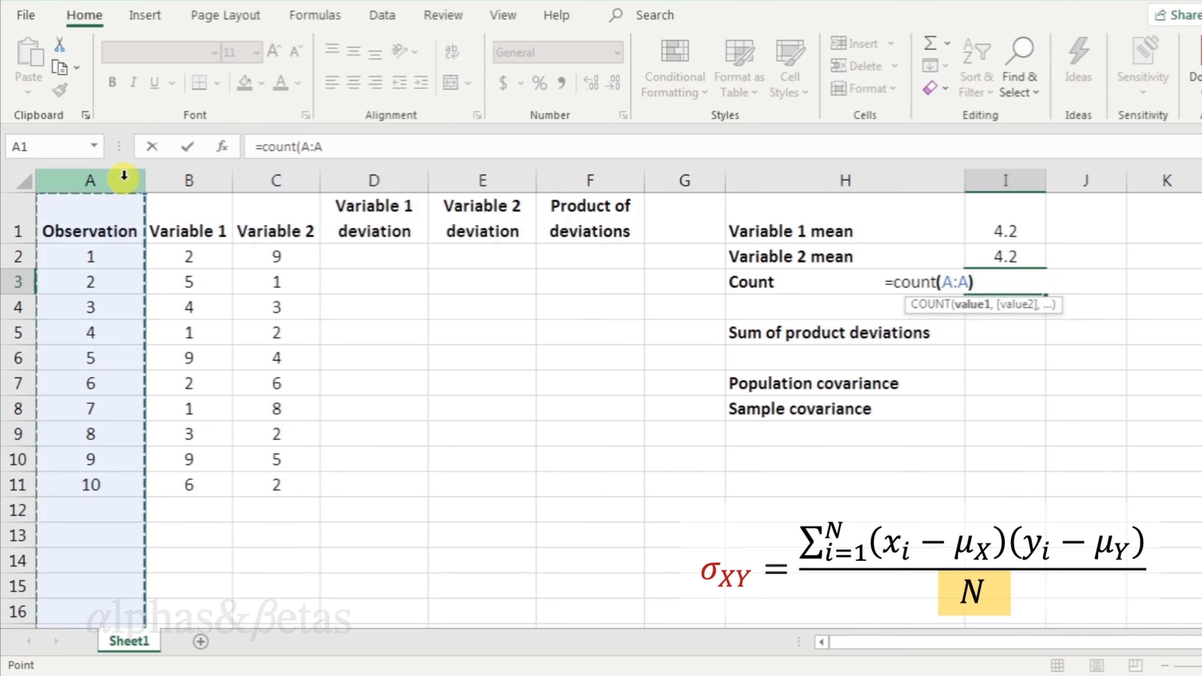
type(")")
key("Return")
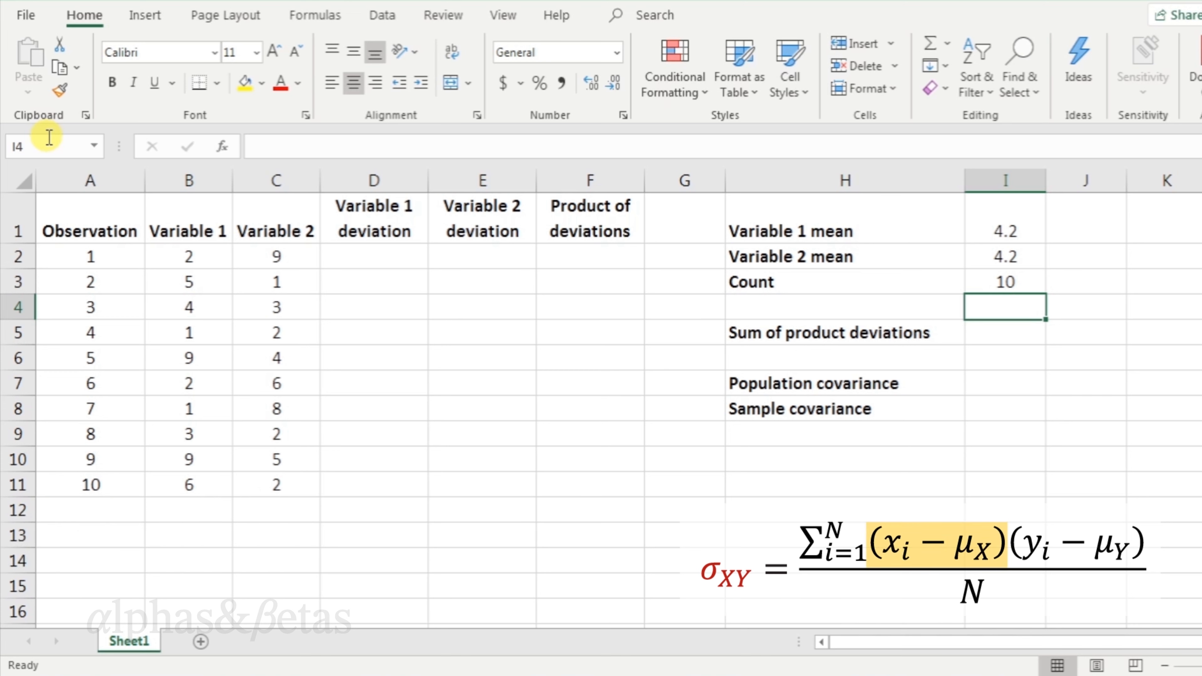
Compute the first Variable 1 deviation as =B2-$I$1, locking the mean reference as absolute.
left_click(346, 256)
type("=")
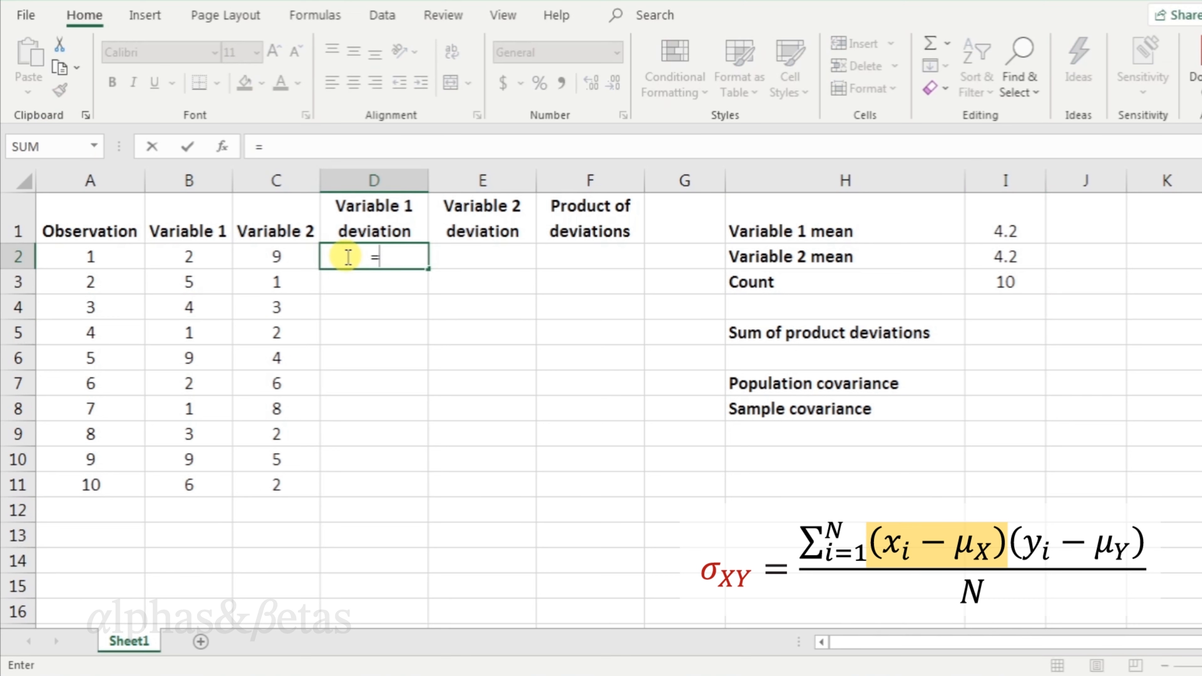
left_click(199, 256)
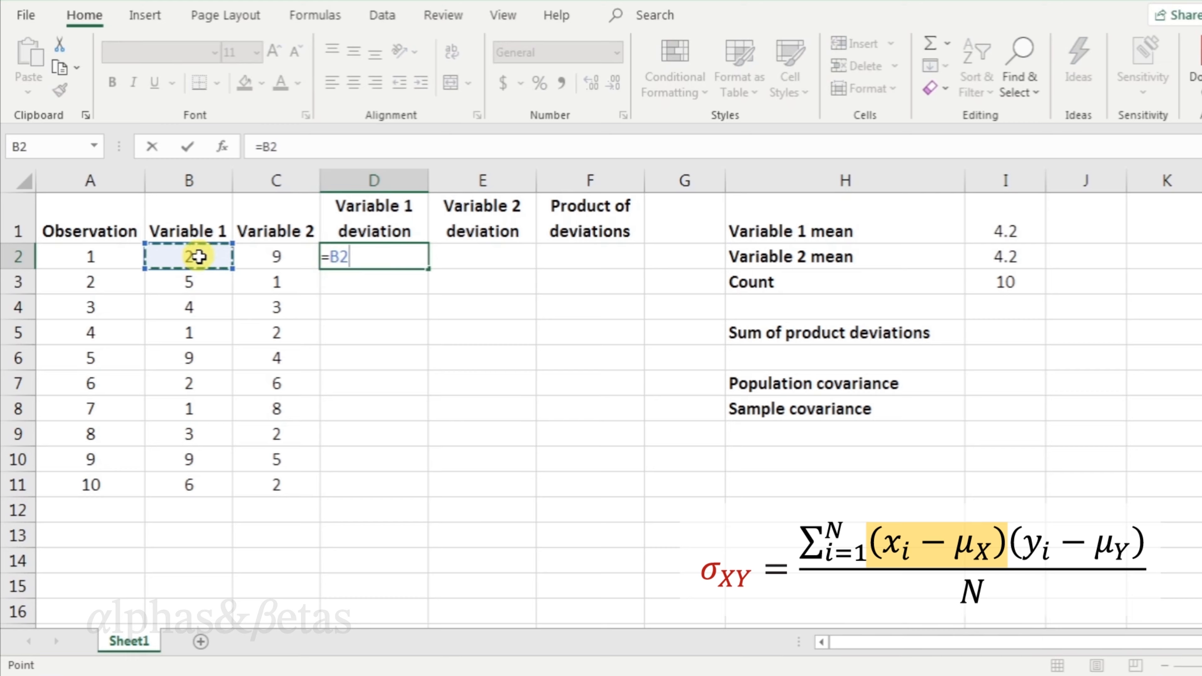
type("-")
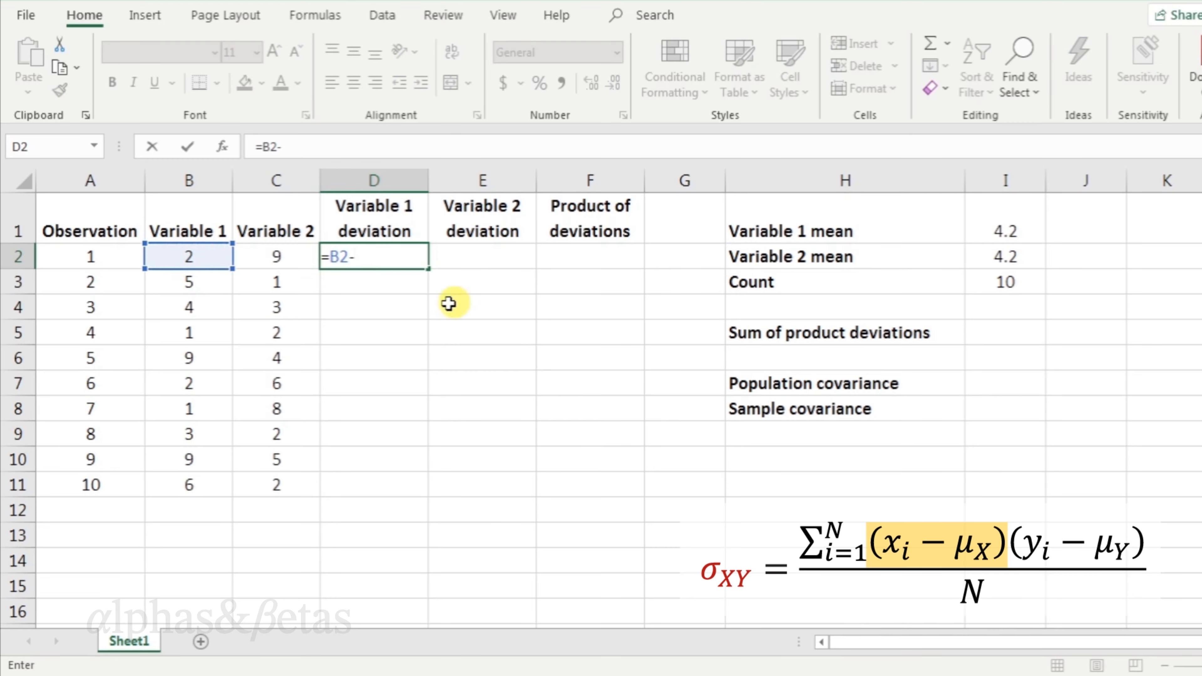
left_click(998, 224)
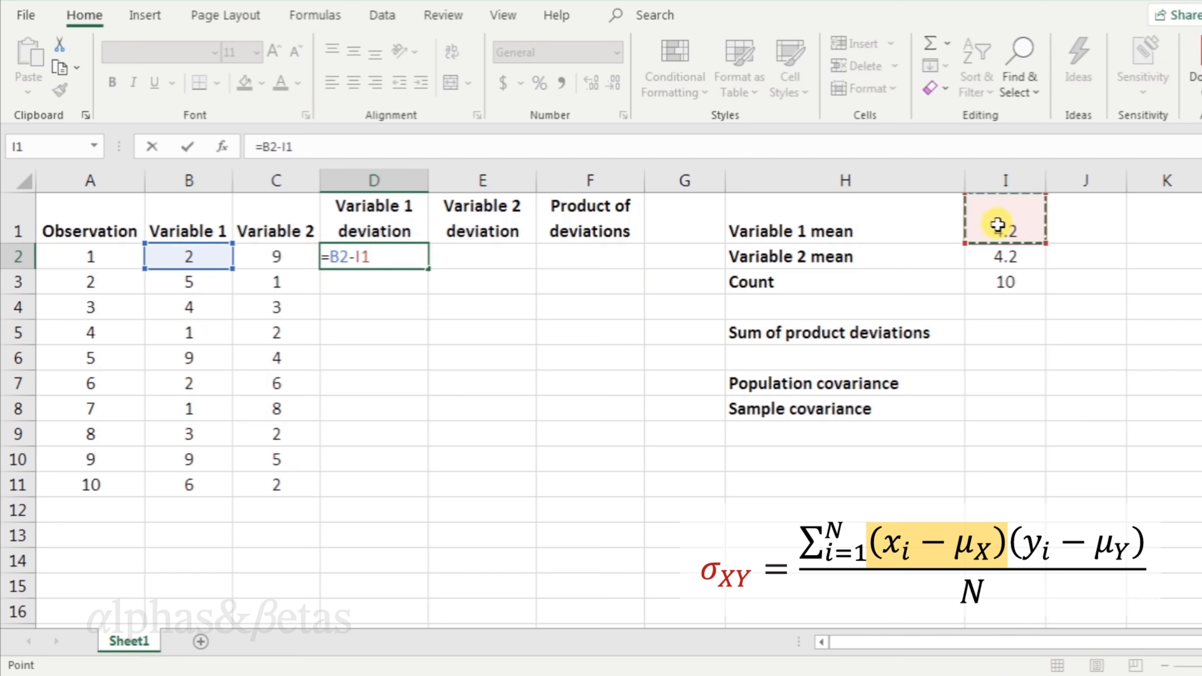
key("F4")
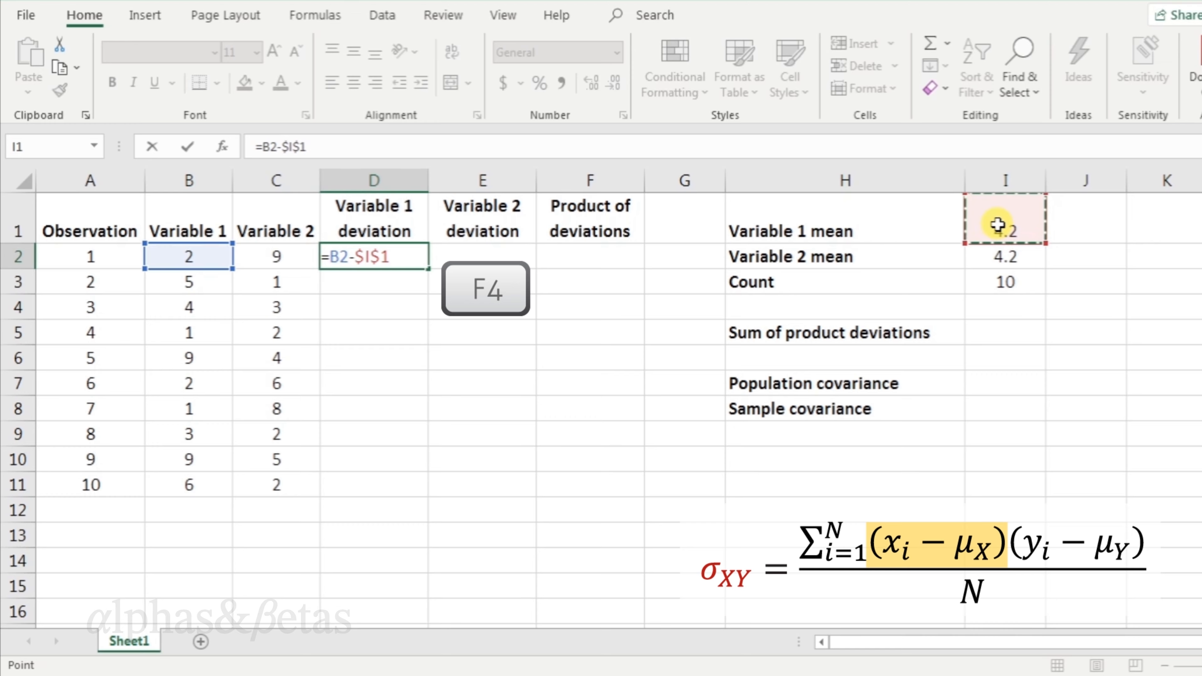
key("Return")
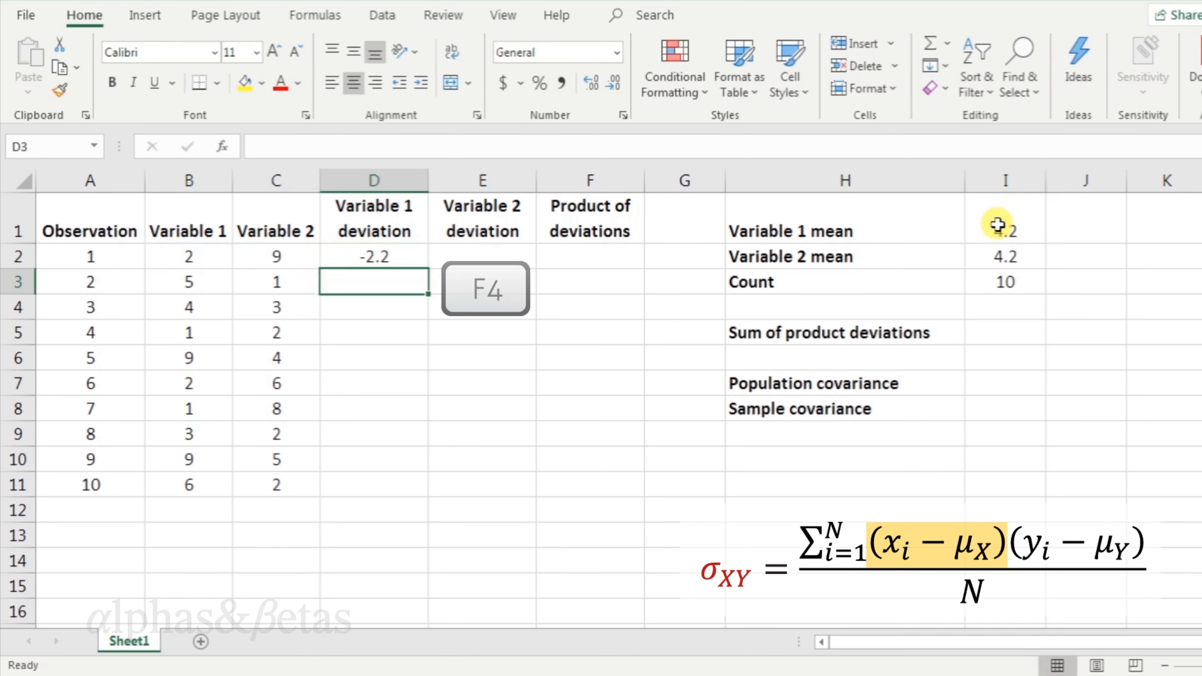
Compute the first Variable 2 deviation as =C2-$I$2, locking the mean reference as absolute.
left_click(517, 256)
type("=")
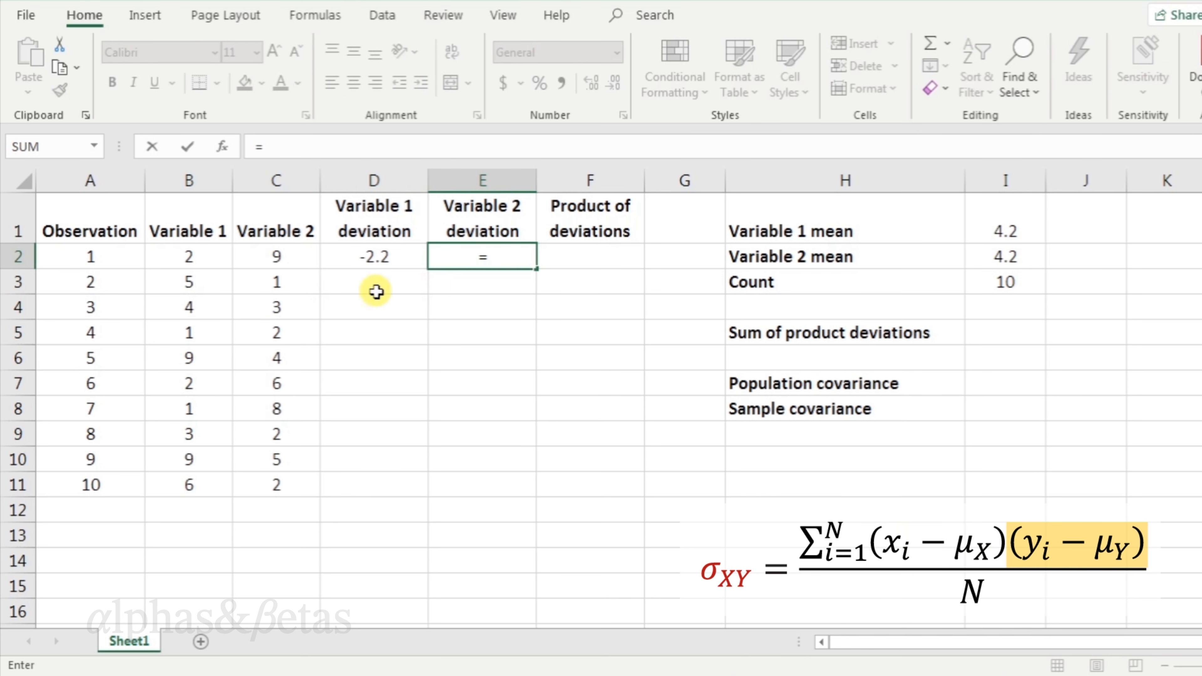
left_click(278, 257)
type("-")
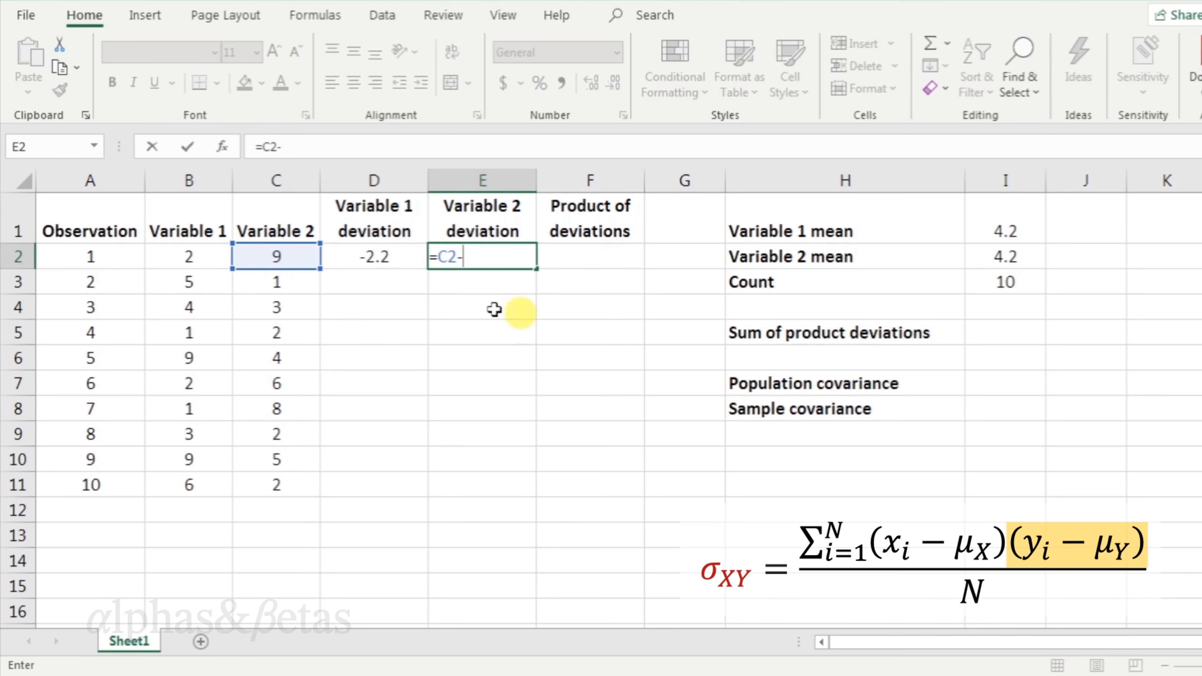
left_click(1025, 257)
key("F4")
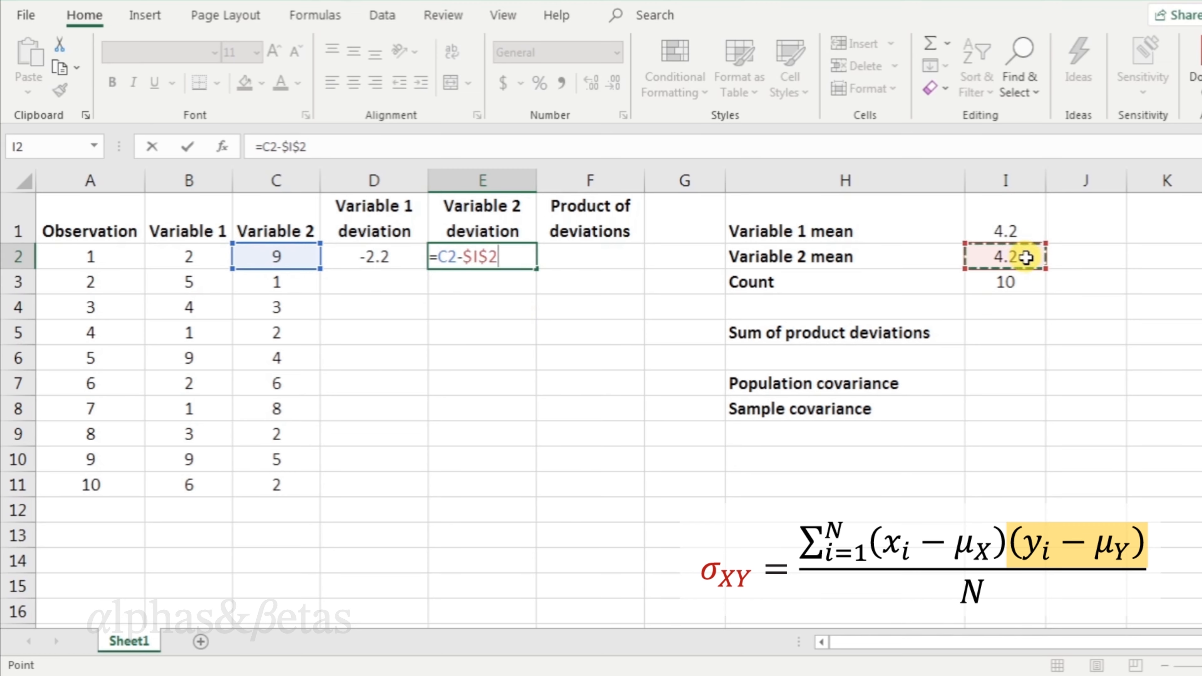
key("Return")
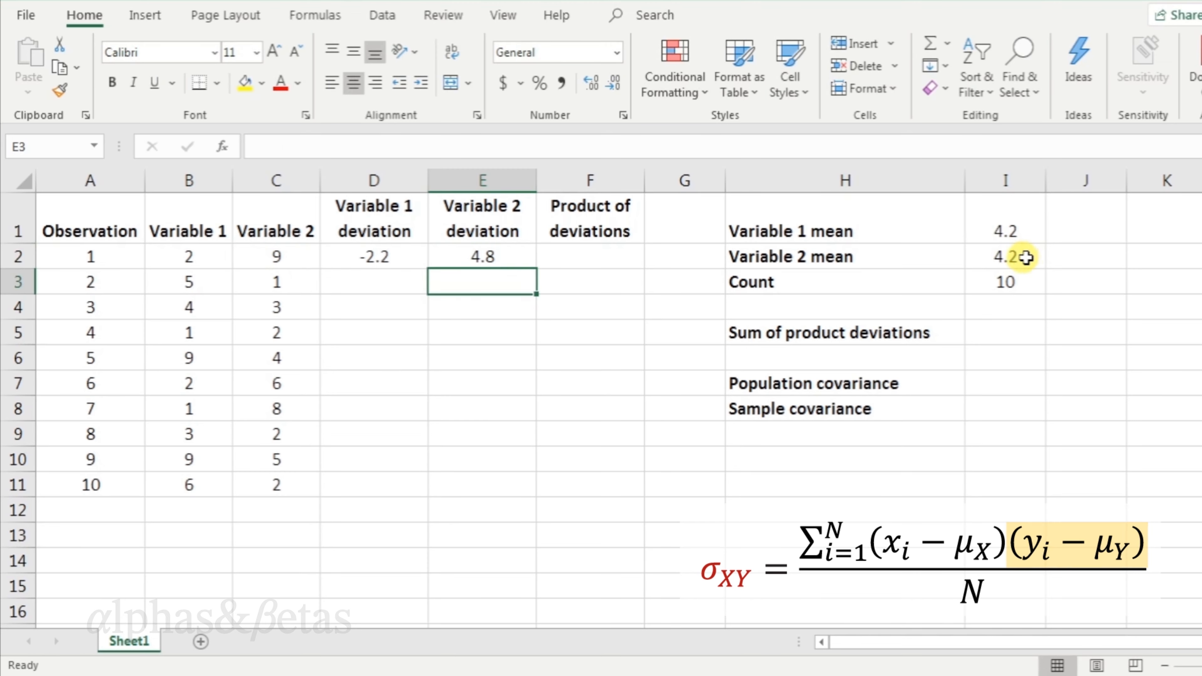
Fill both deviation formulas down through row 11 for all observations.
left_click_drag(394, 260, 469, 261)
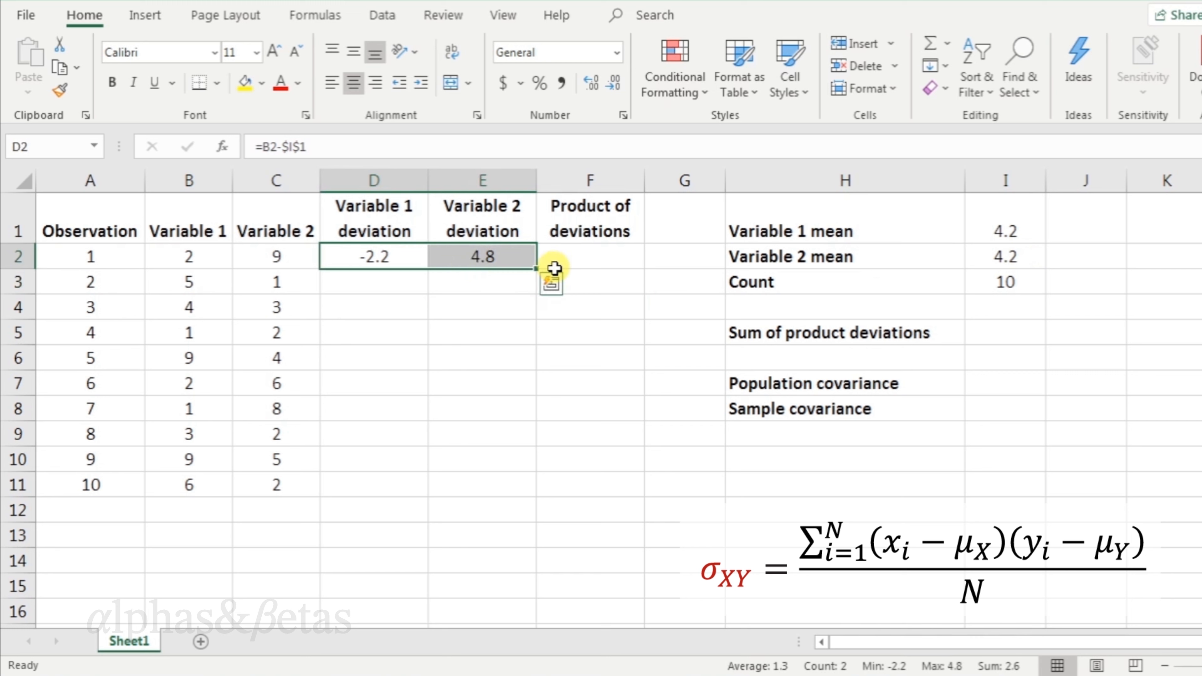
double_click(536, 268)
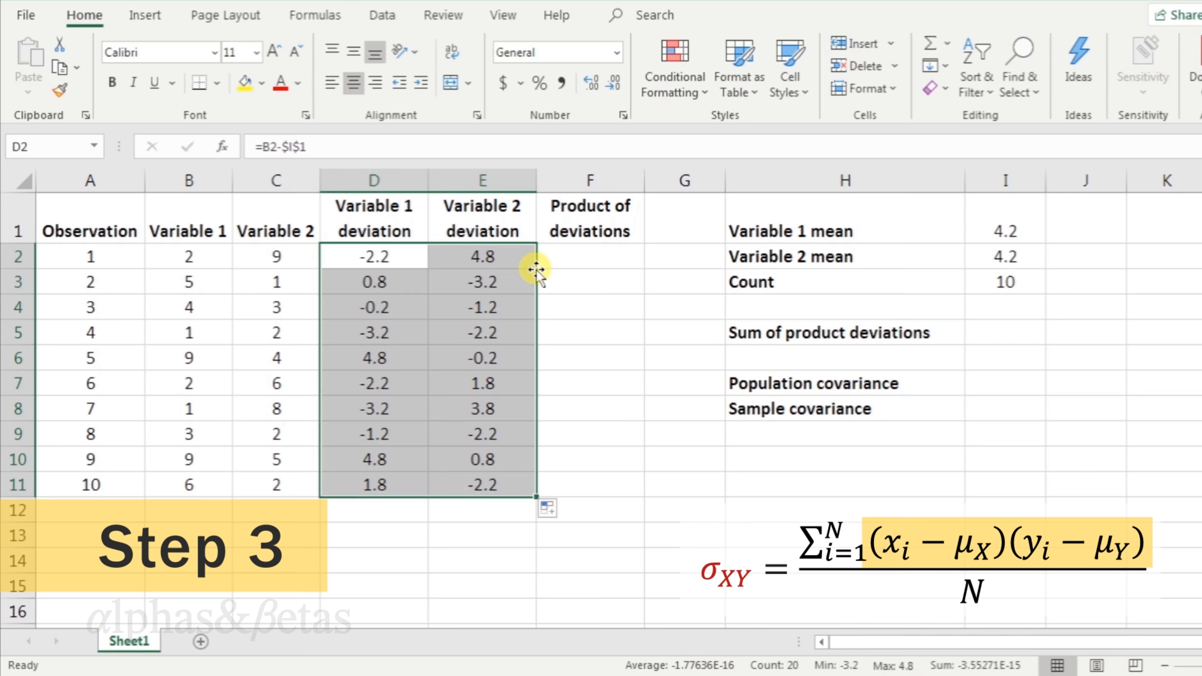
Compute the product of deviations as =D2*E2 and fill it down column F through row 11.
left_click(633, 259)
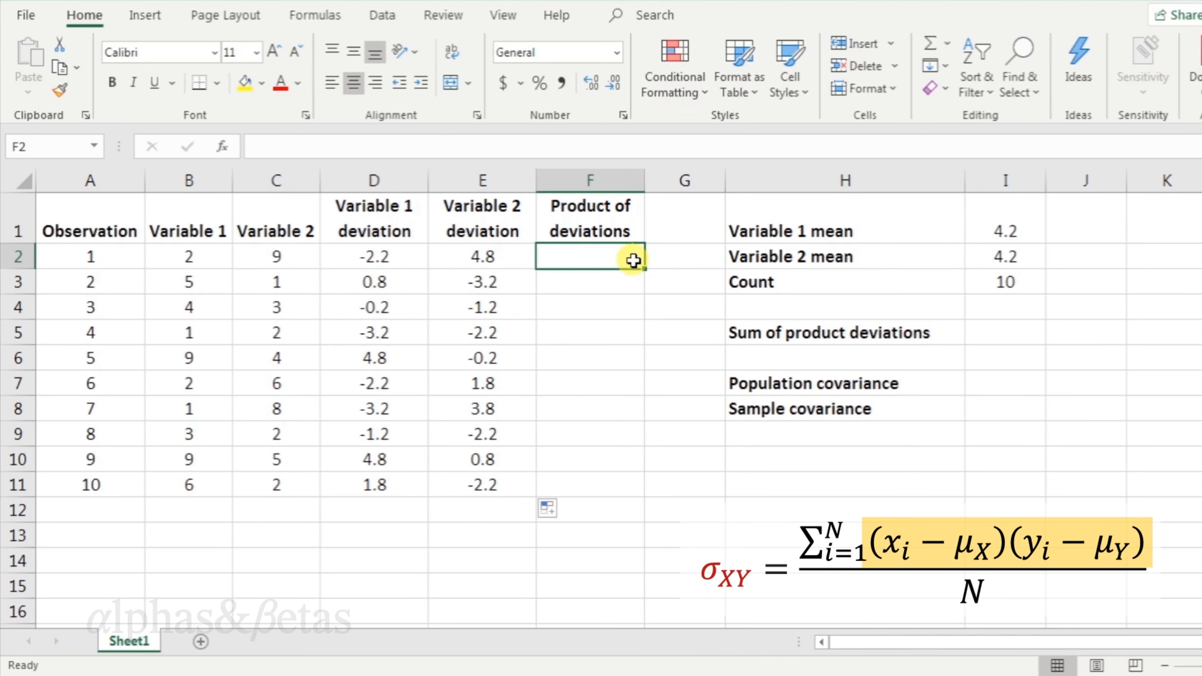
type("=")
left_click(408, 258)
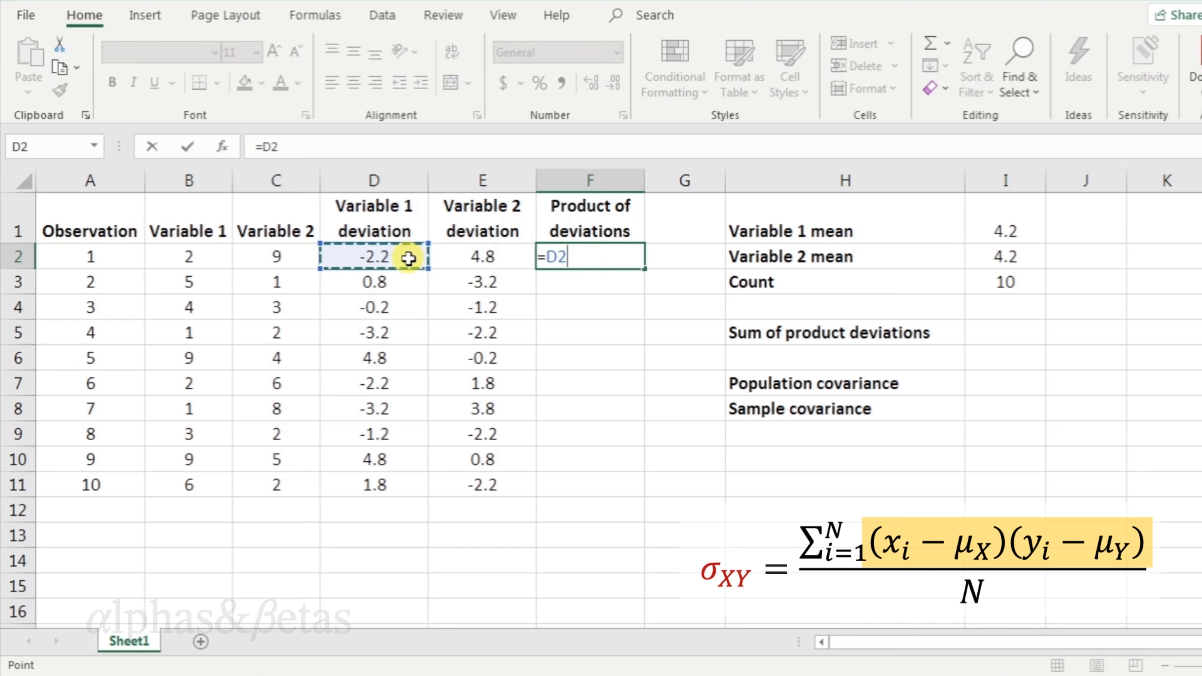
type("*")
left_click(518, 258)
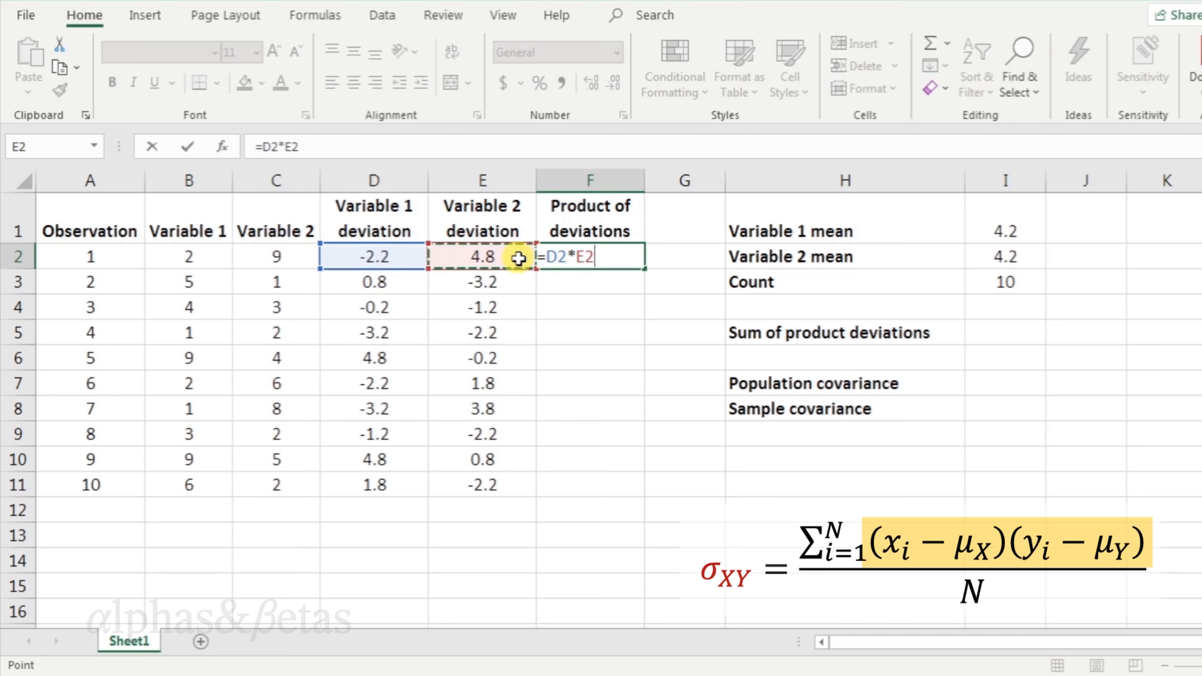
key("Return")
left_click(630, 258)
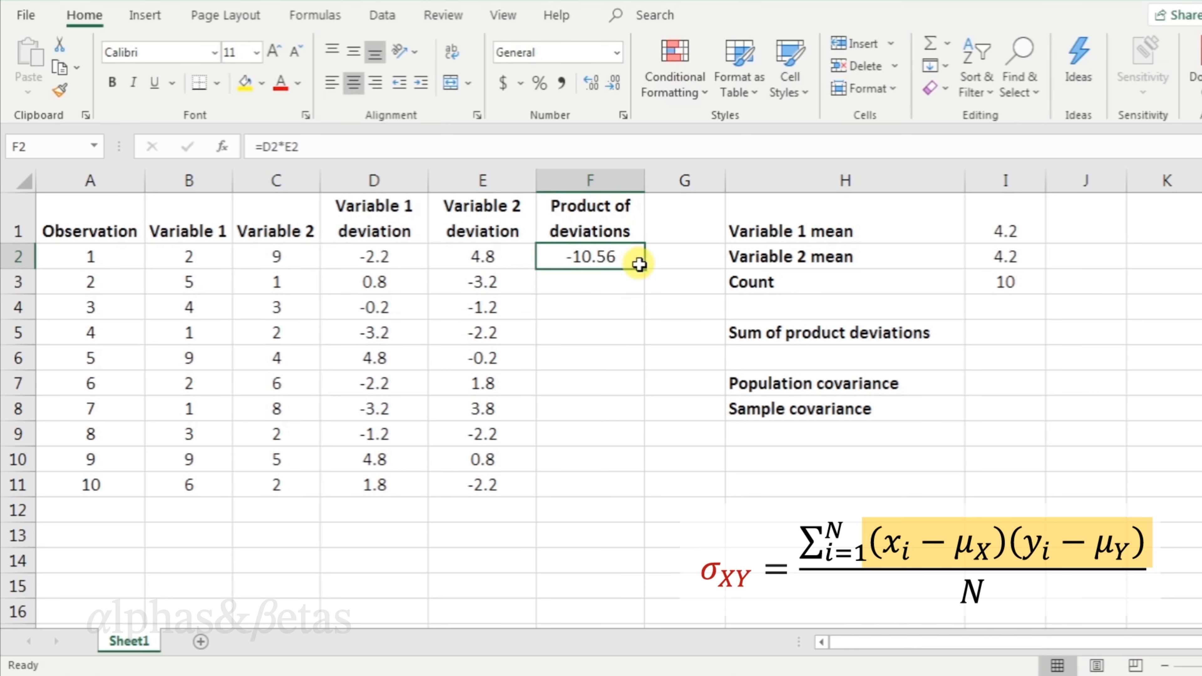
double_click(643, 267)
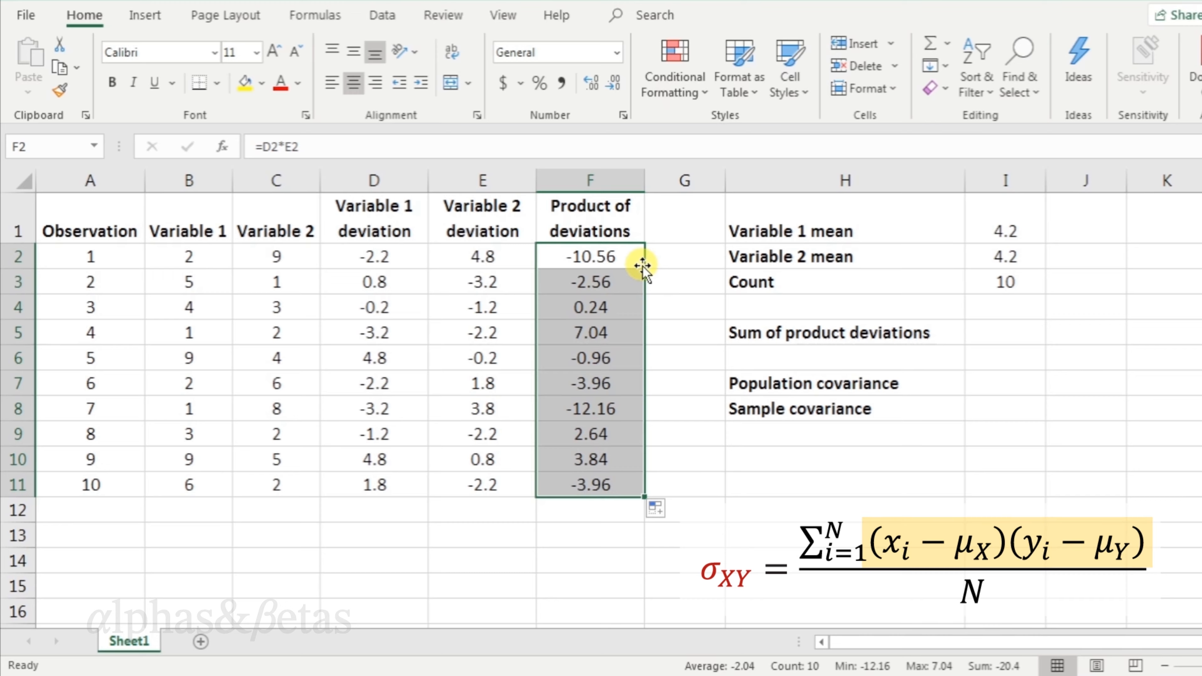
Calculate the sum of product deviations as =sum(F:F) beside its label.
left_click(1001, 334)
type("=sum(")
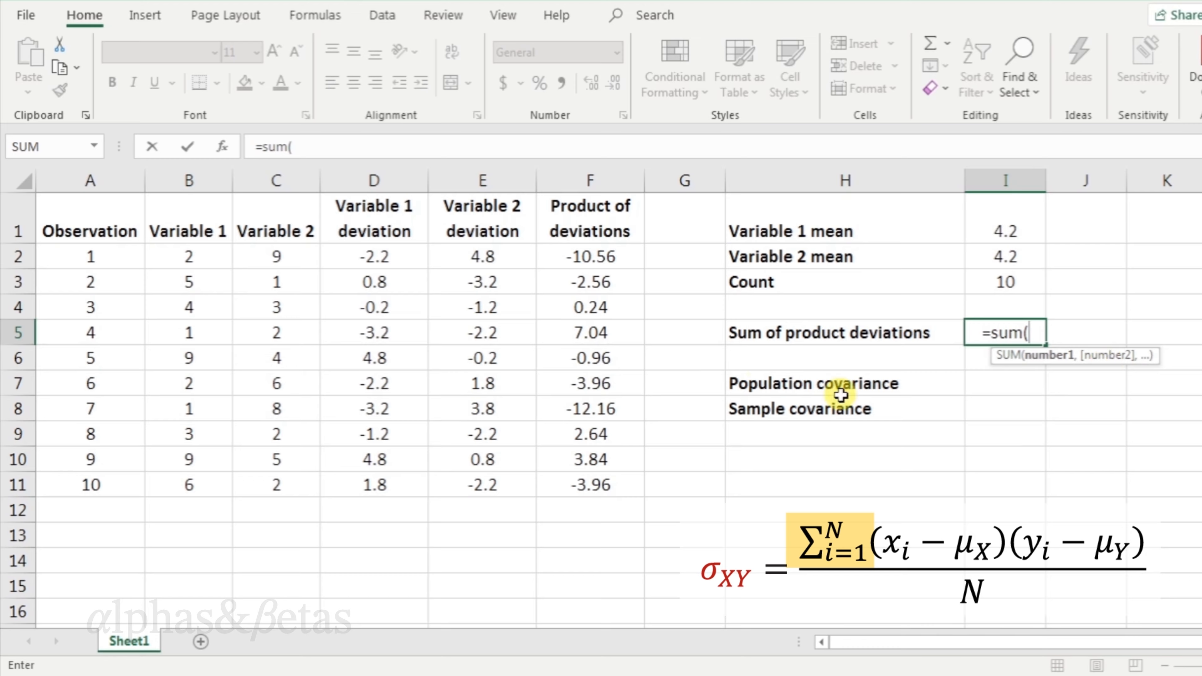
left_click(620, 179)
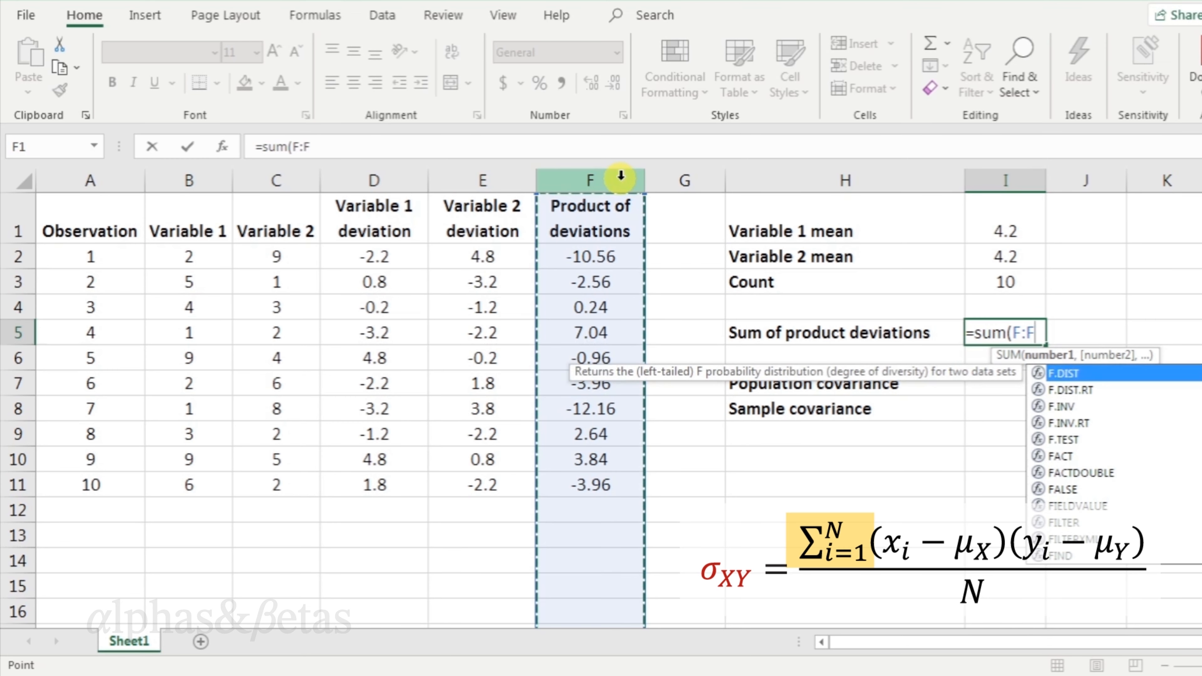
type(")")
key("Return")
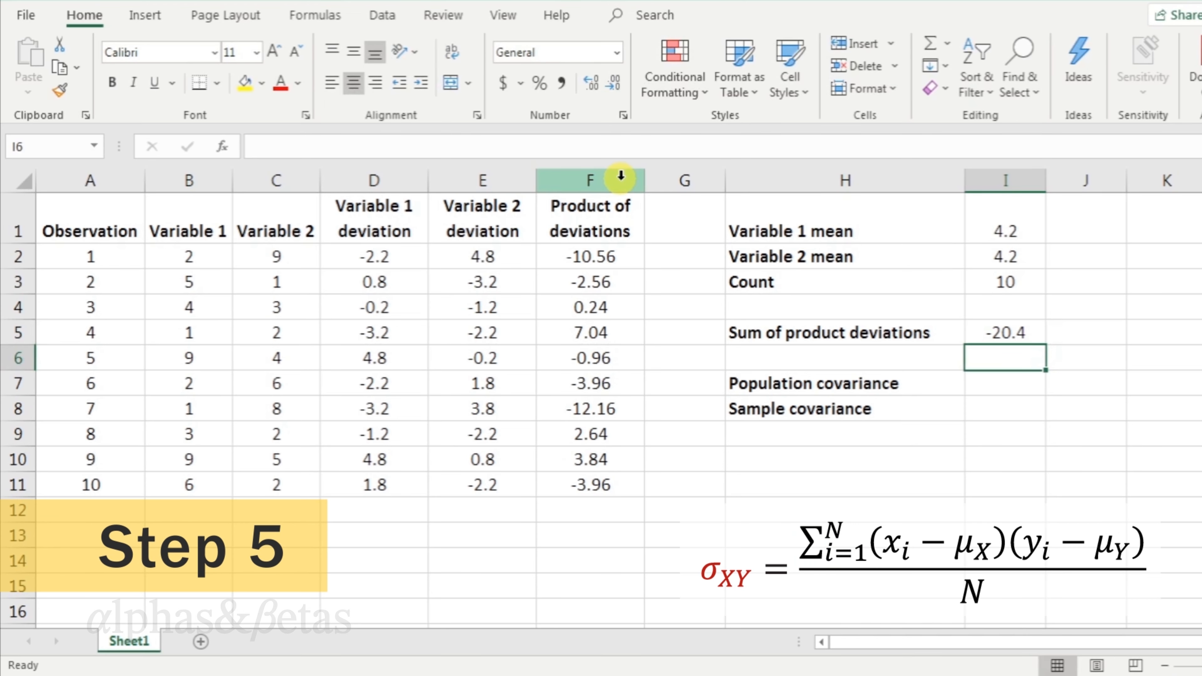
Calculate the population covariance as =I5/I3, dividing the sum of product deviations by the count.
key("Down")
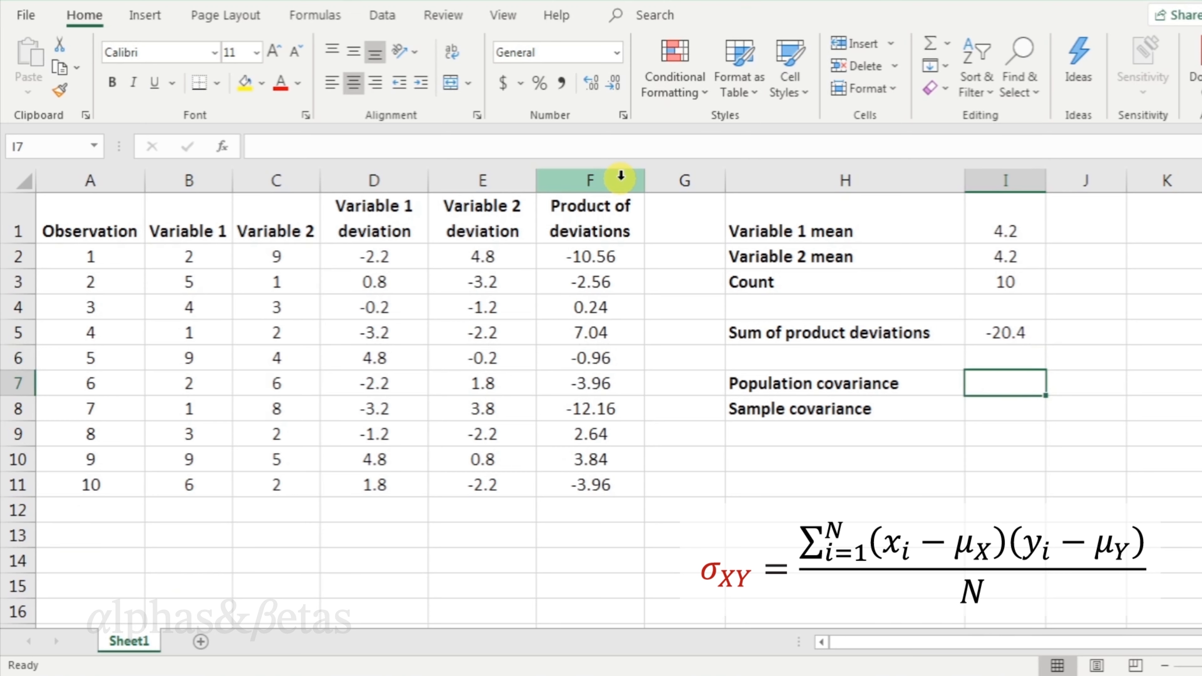
type("=")
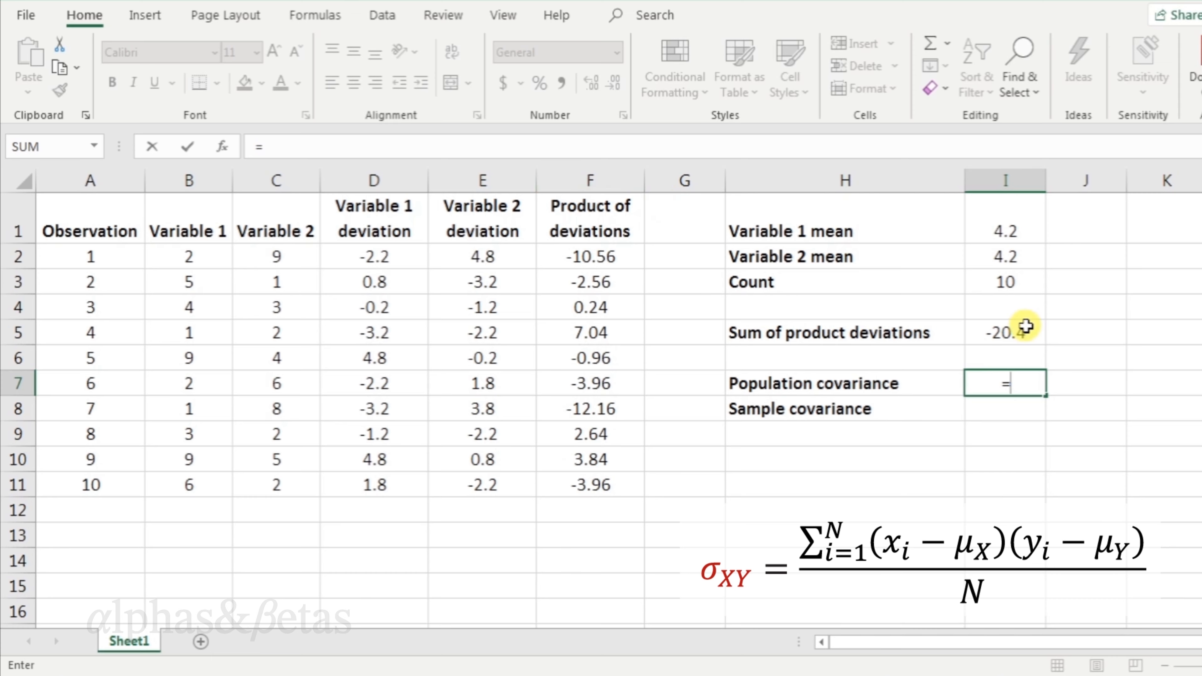
left_click(1025, 329)
type("/")
left_click(1031, 281)
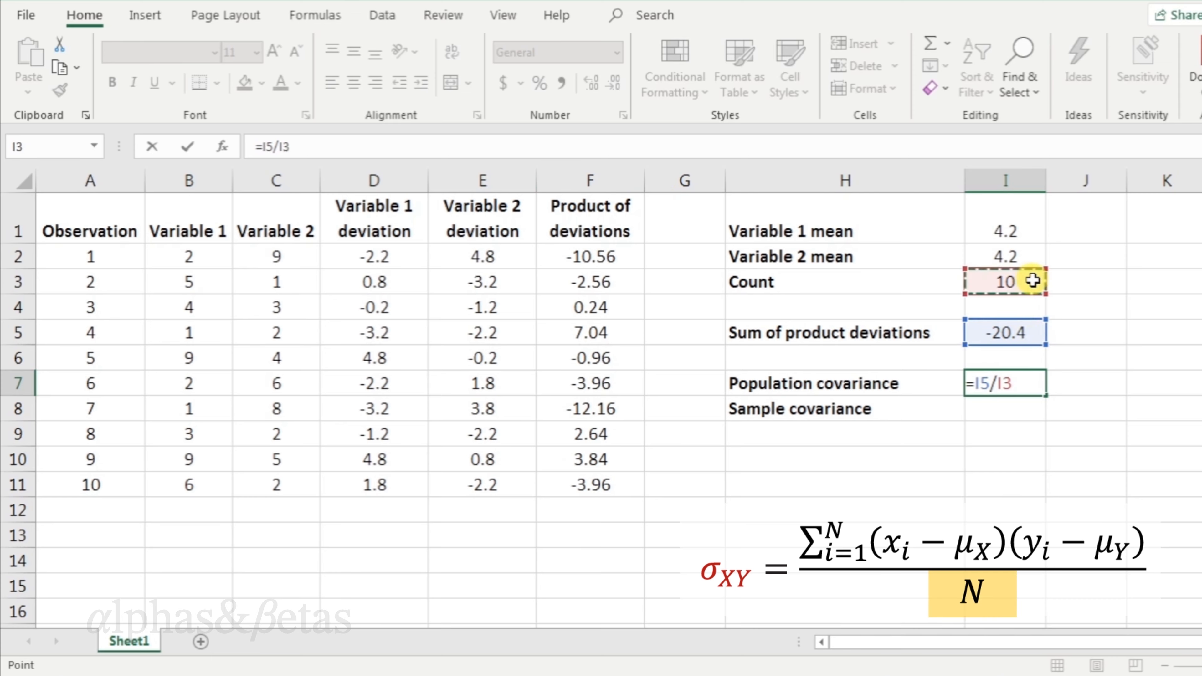
key("Return")
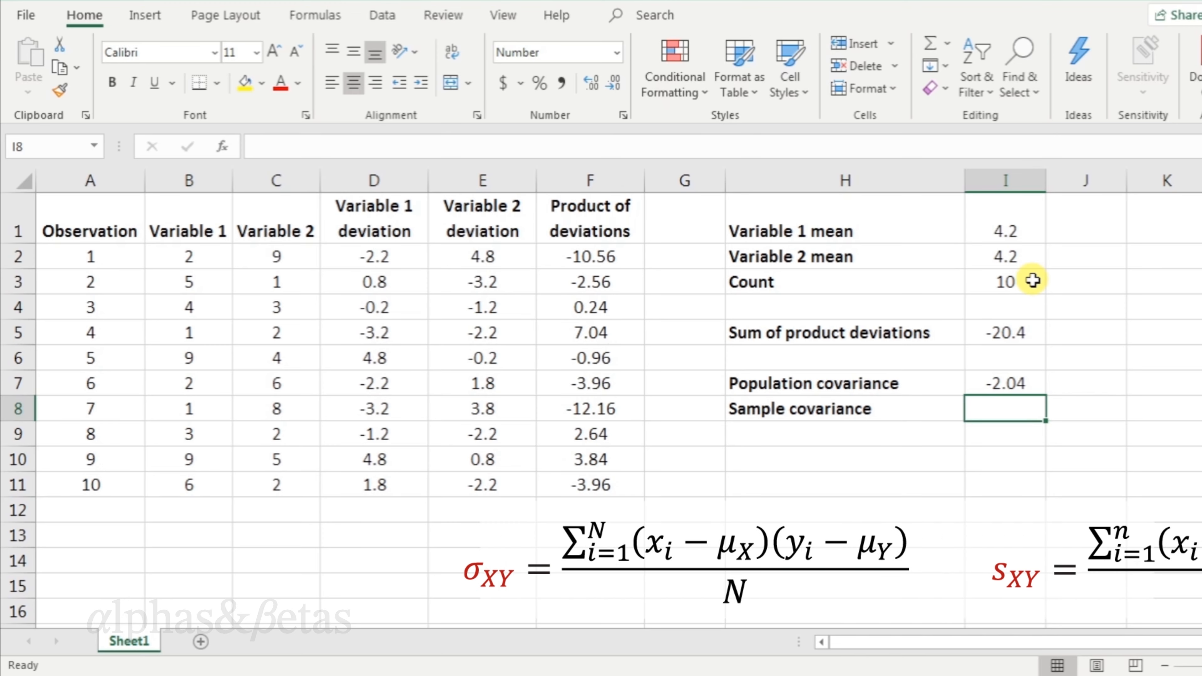
Calculate the sample covariance as =I5/(I3-1), dividing the sum of product deviations by count minus one.
type("=")
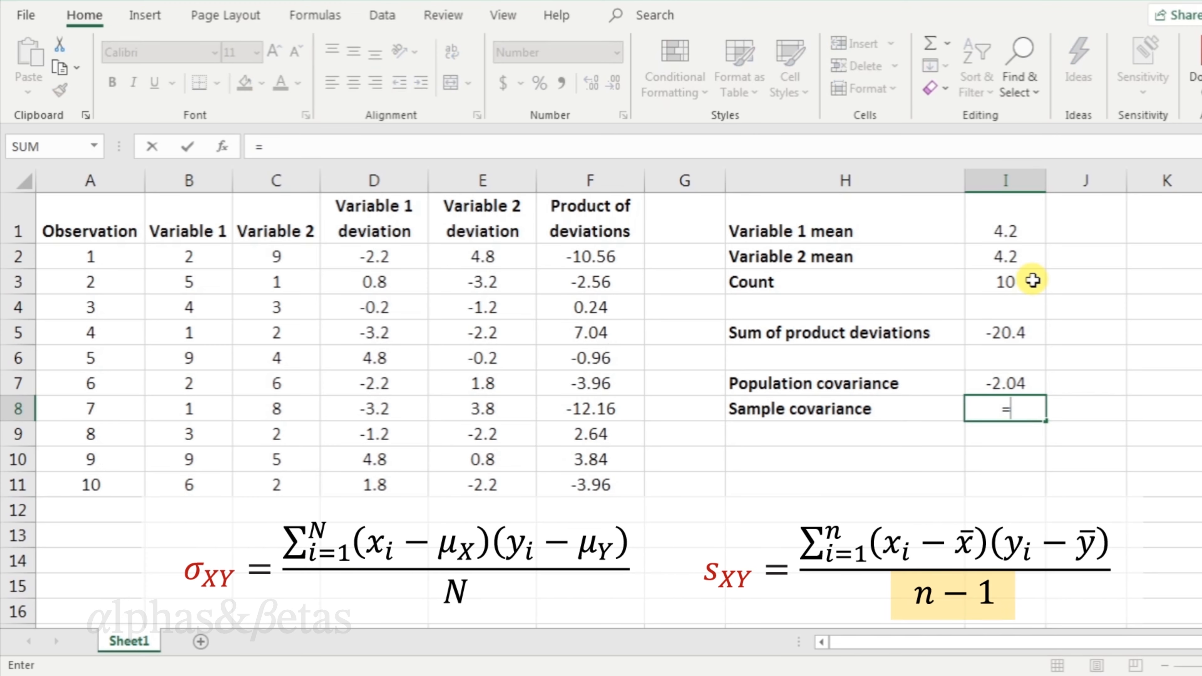
left_click(1030, 330)
type("/")
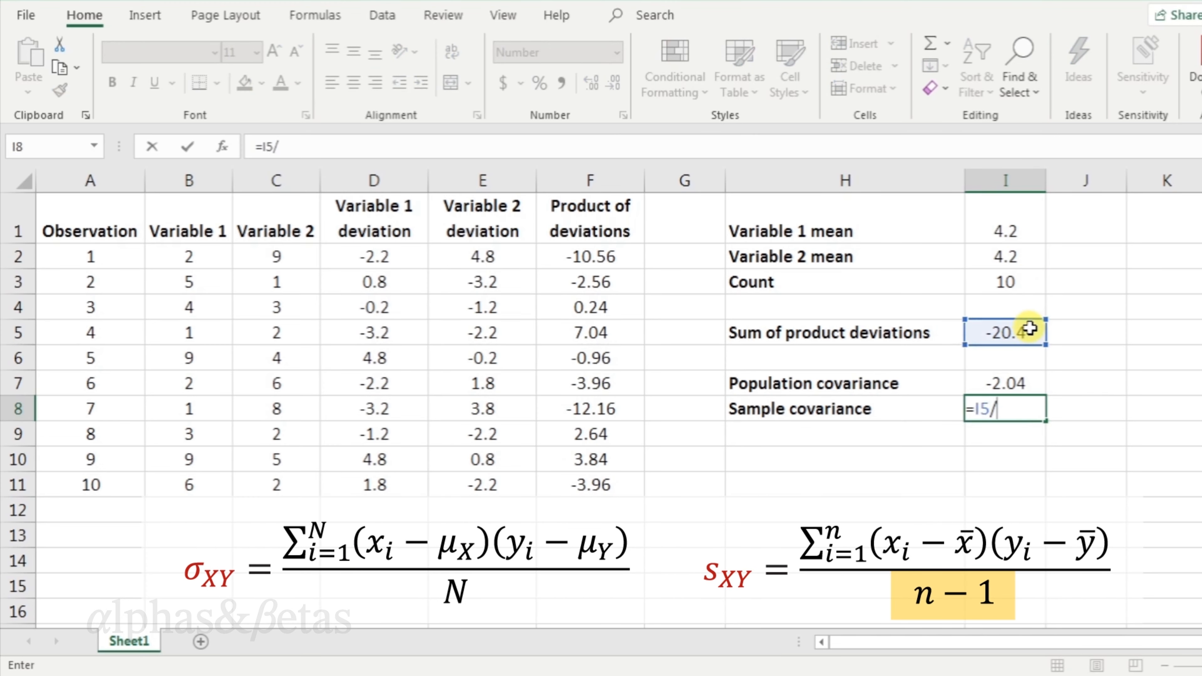
type("(")
left_click(1030, 281)
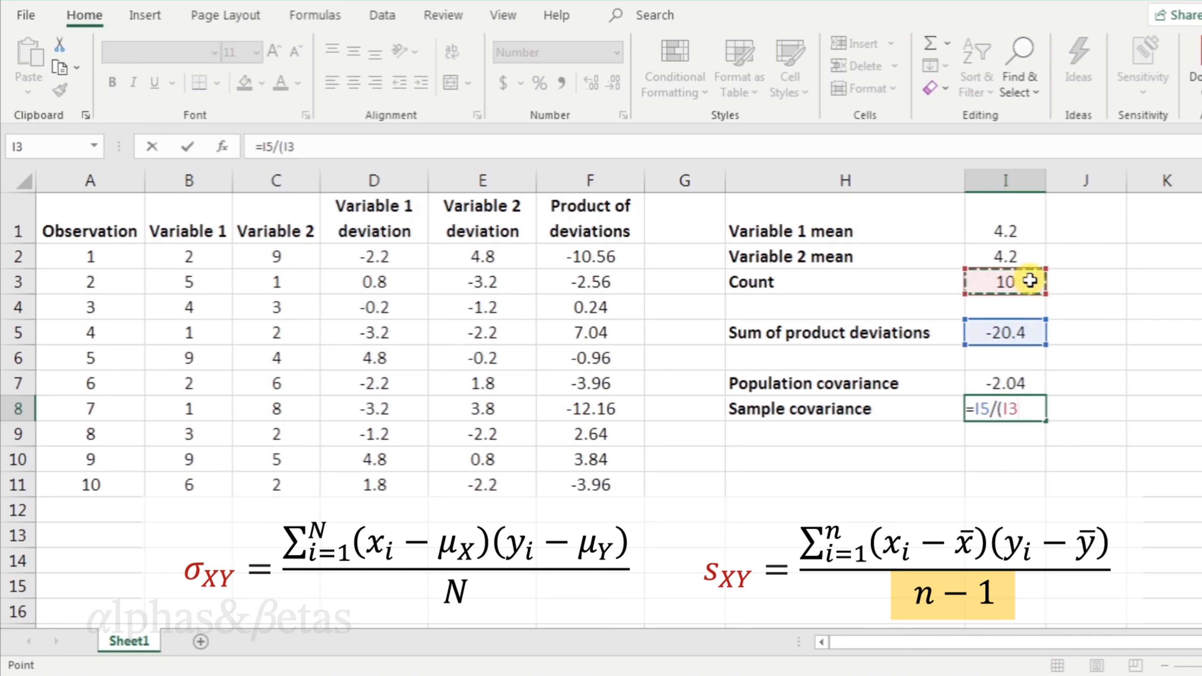
type("-1)")
key("Return")
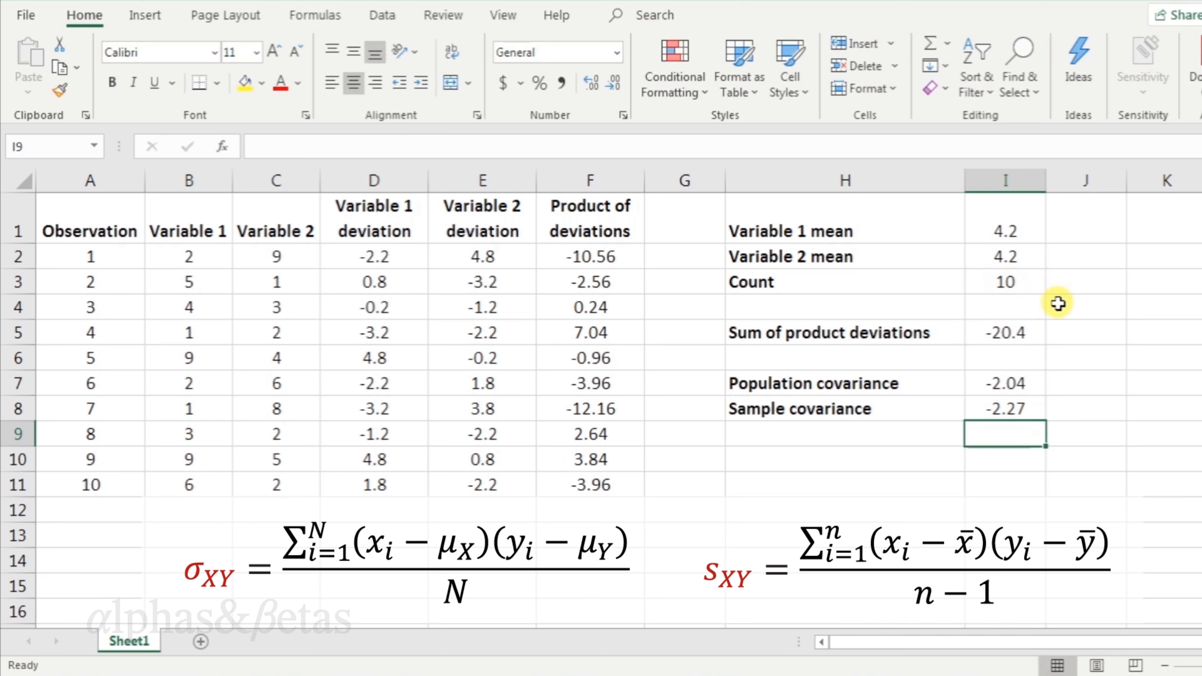
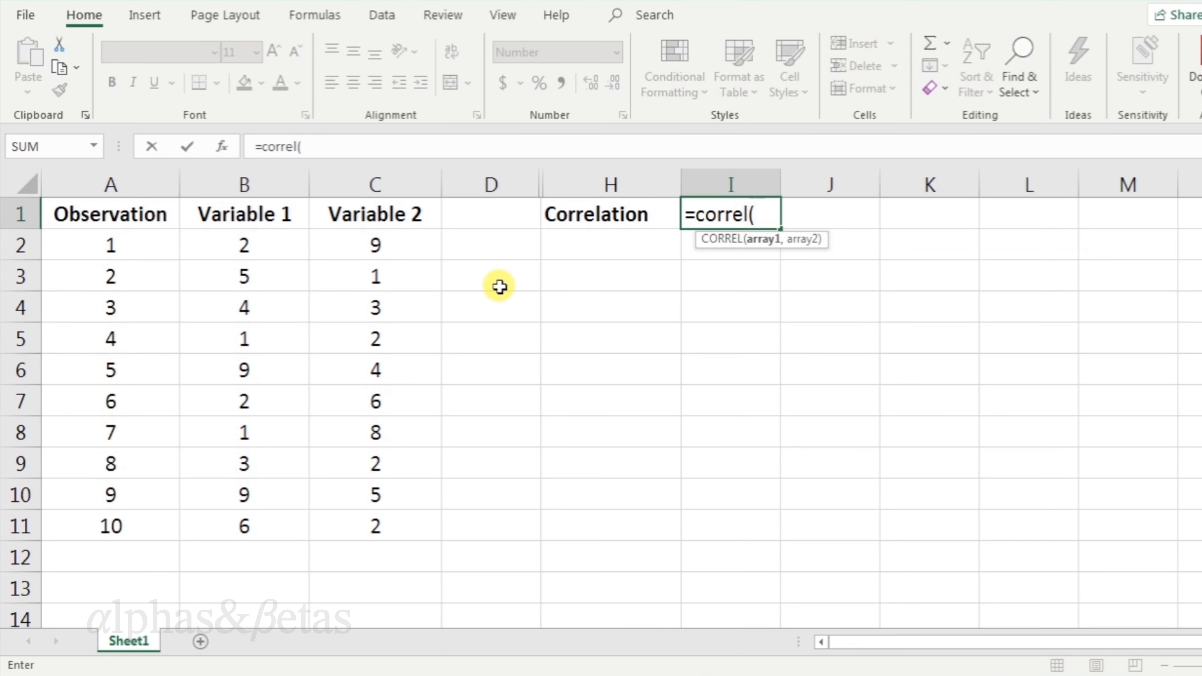
Finish the correlation formula as =correl(B:B,C:C), using the Variable 1 and Variable 2 columns.
left_click(278, 185)
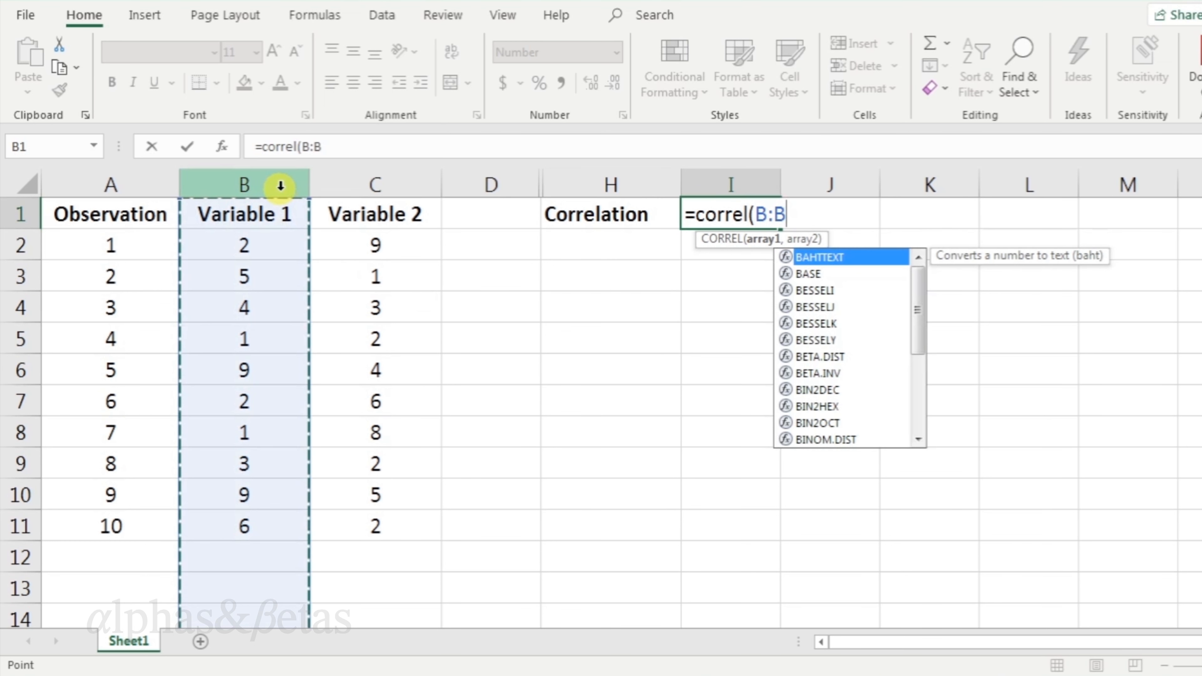
type(",")
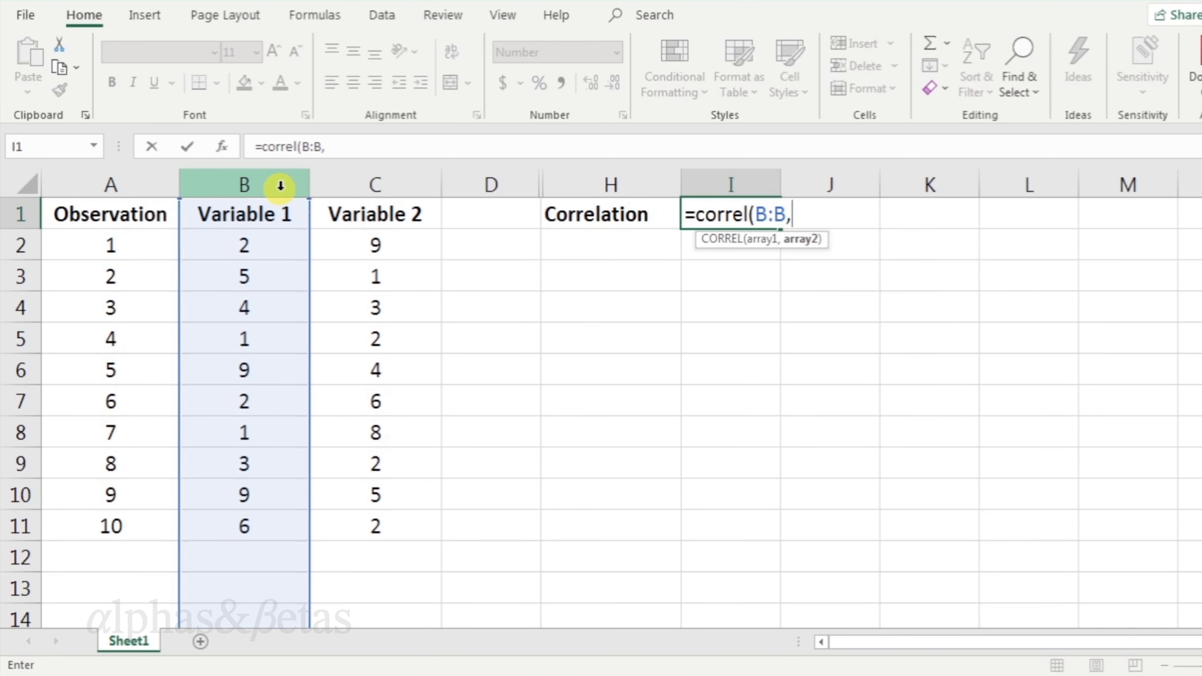
left_click(398, 183)
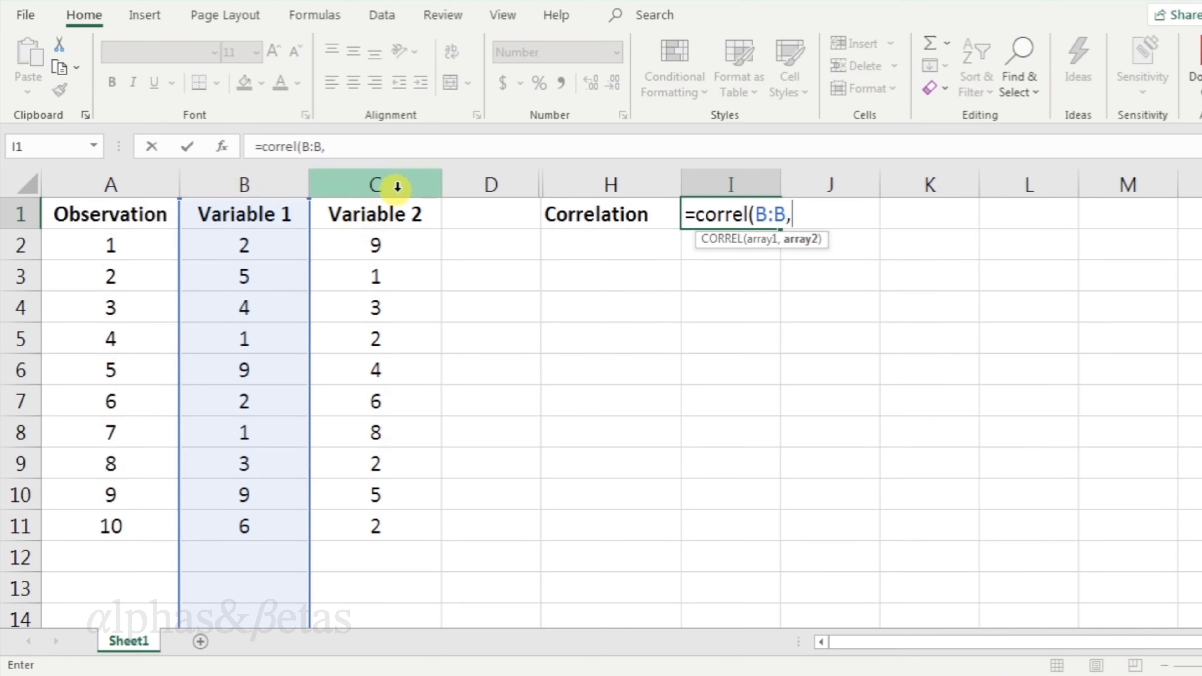
type(")")
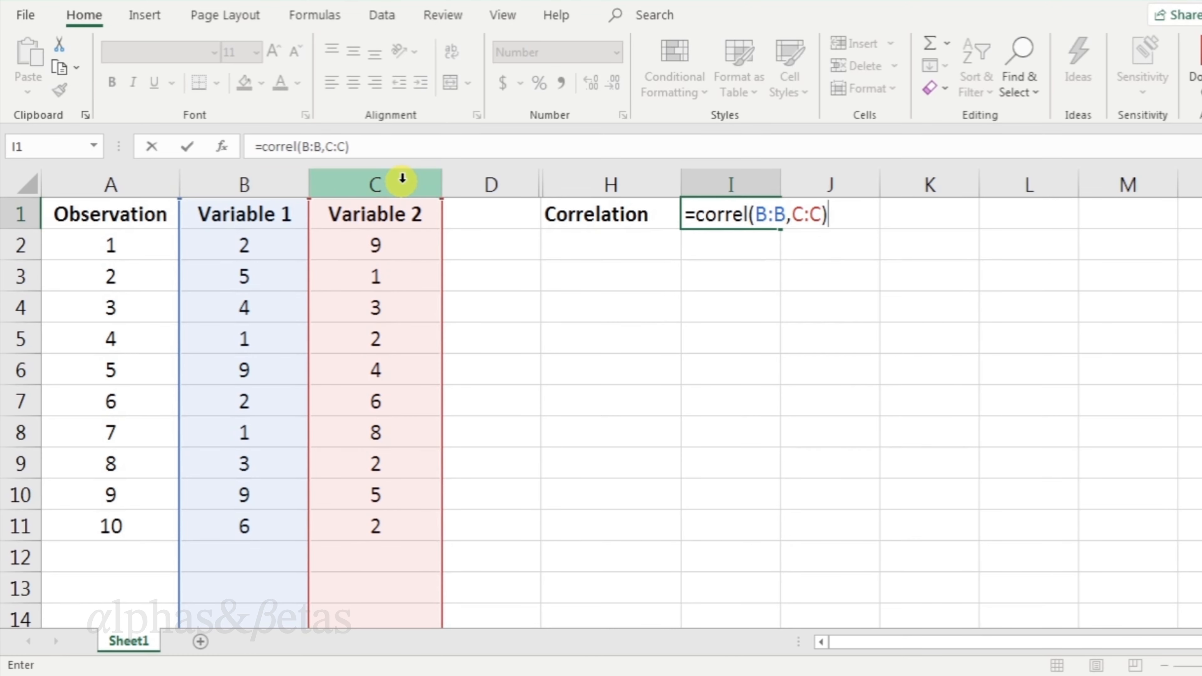
key("Return")
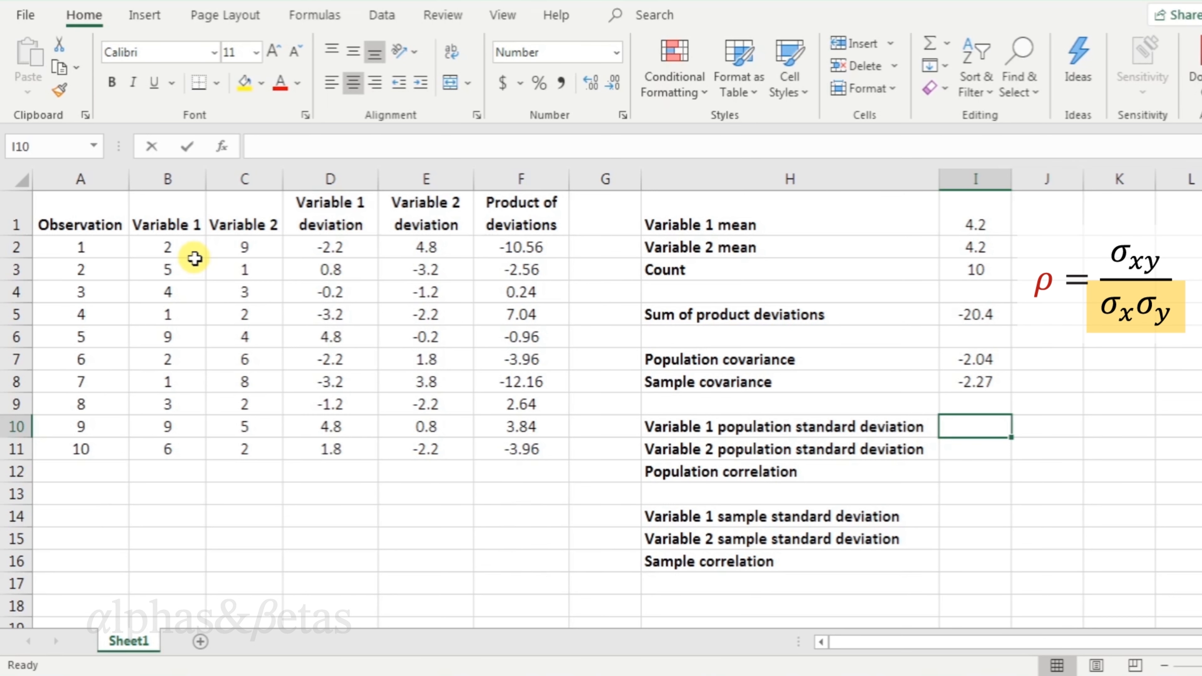
Calculate Variable 1 population standard deviation as =stdev.p(B:B) beside its label.
type("=std")
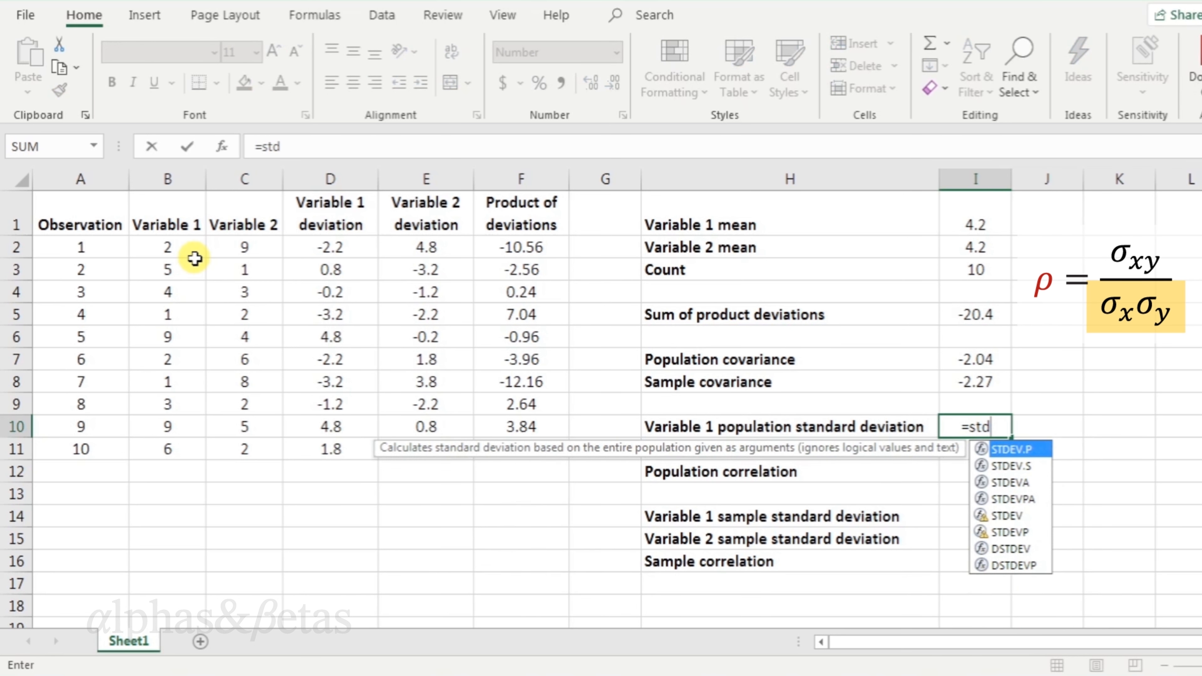
type("ev.p(")
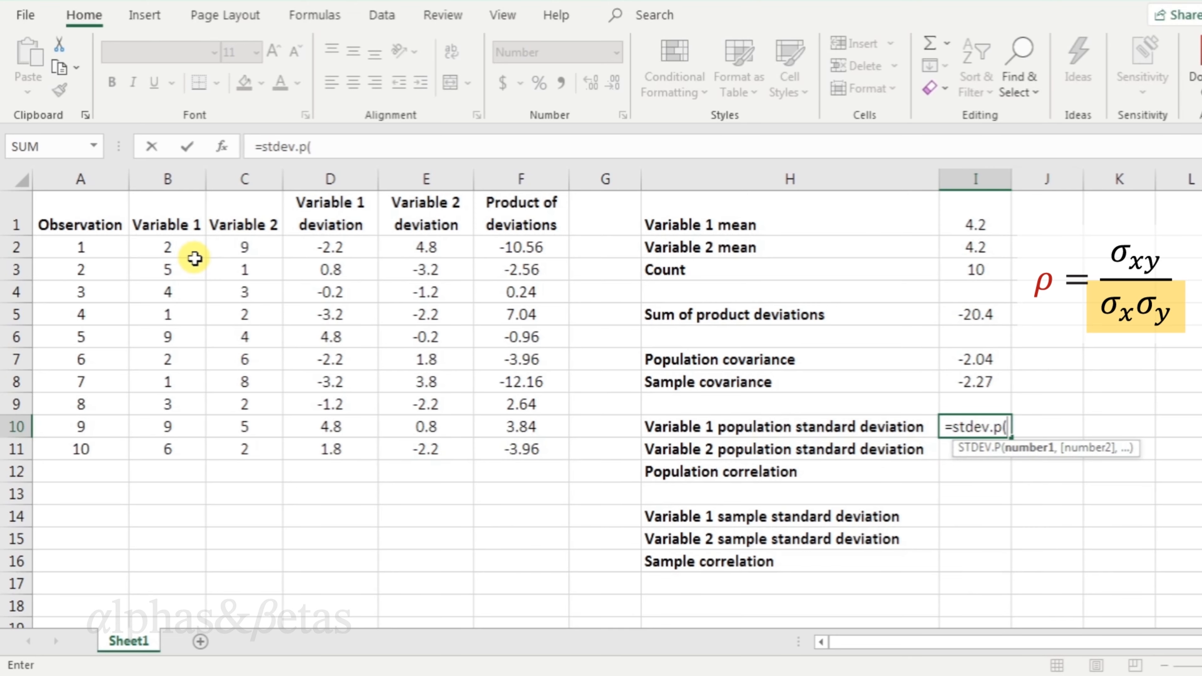
left_click(184, 172)
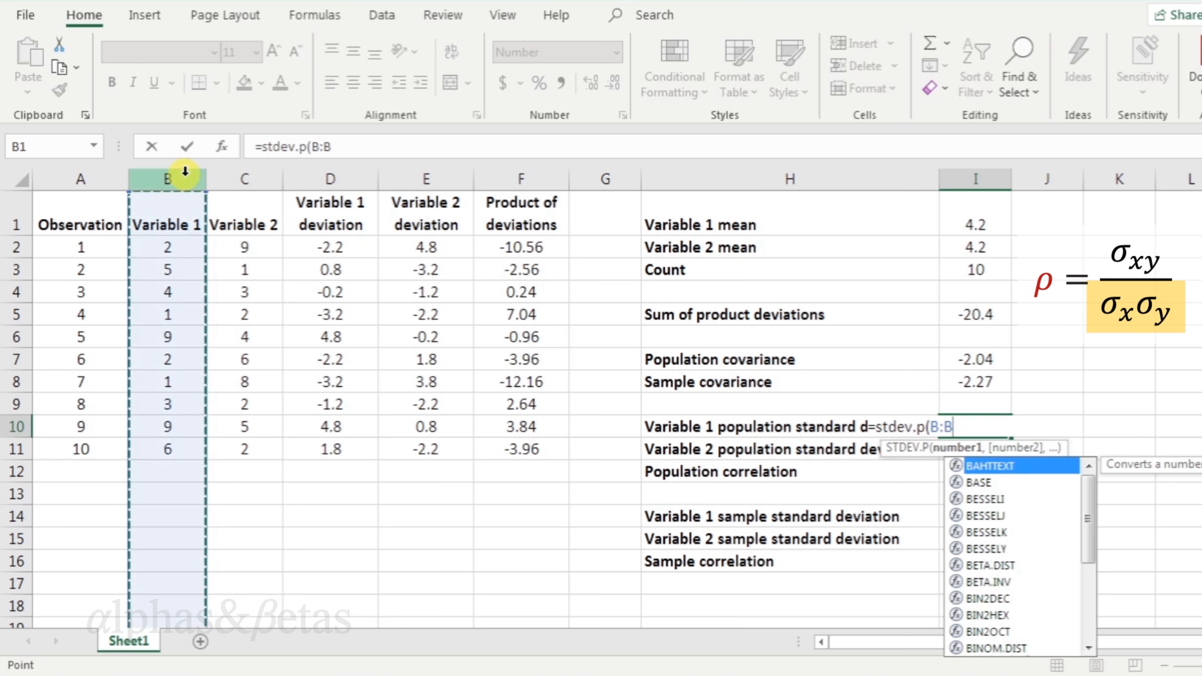
type(")")
key("Return")
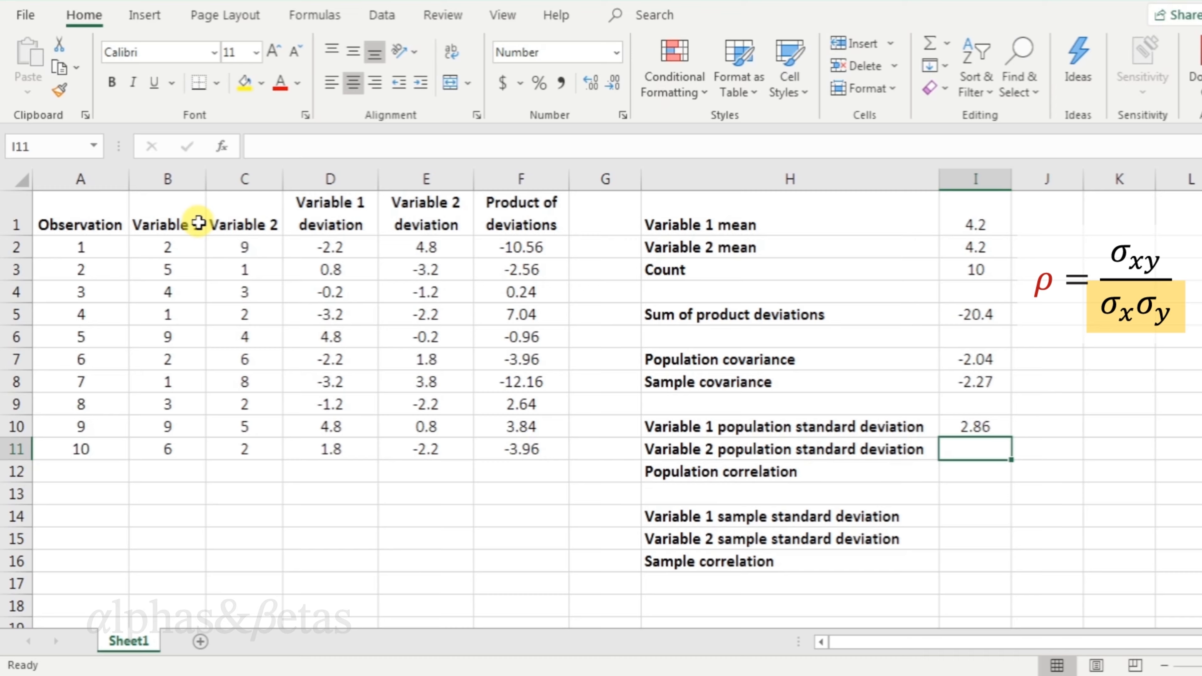
Calculate Variable 2 population standard deviation as =stdev.p(C:C) beside its label.
type("=")
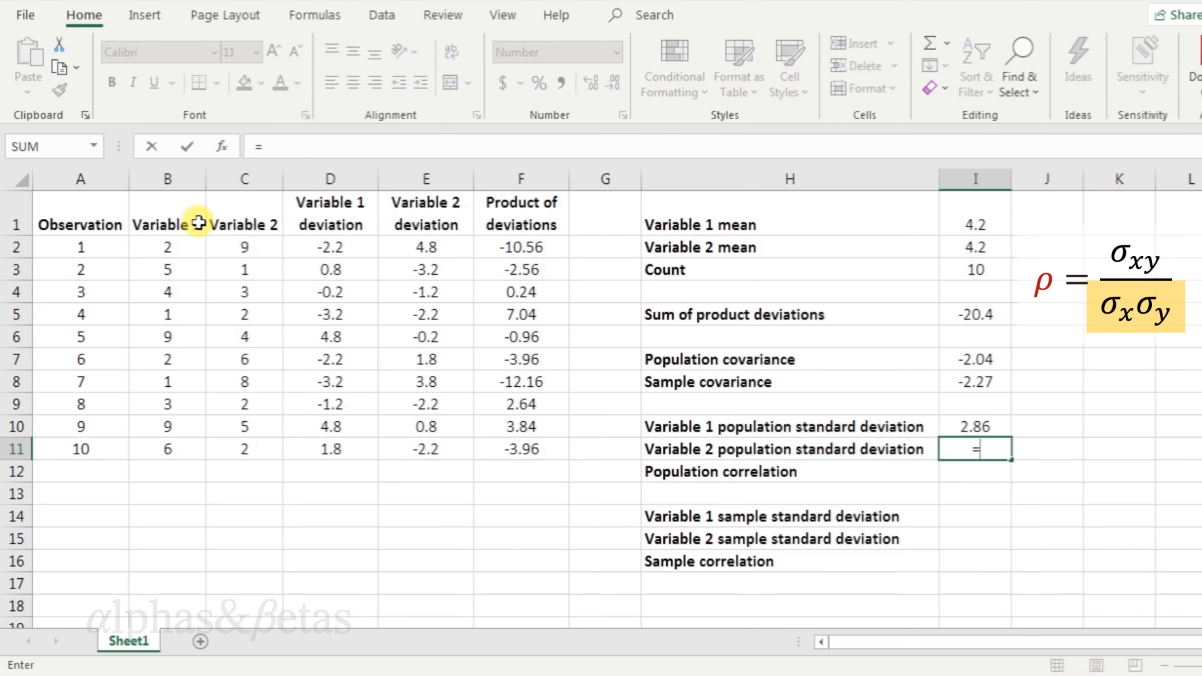
type("stdev.p")
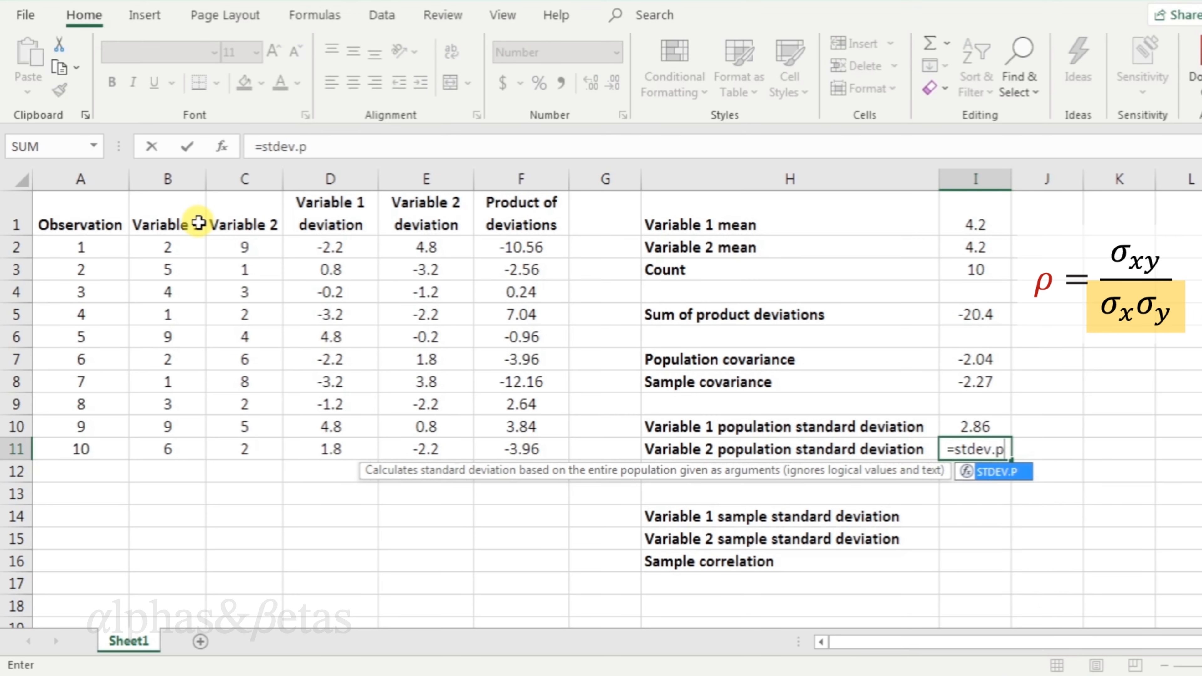
type("(")
left_click(250, 179)
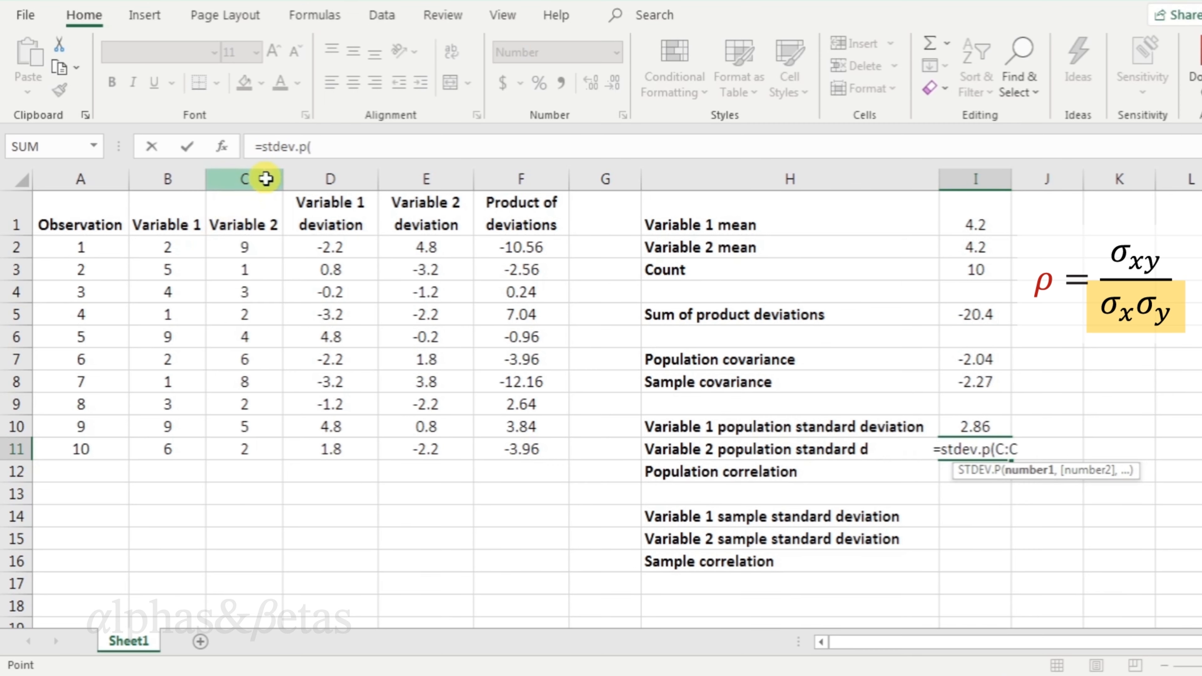
type(")")
key("Return")
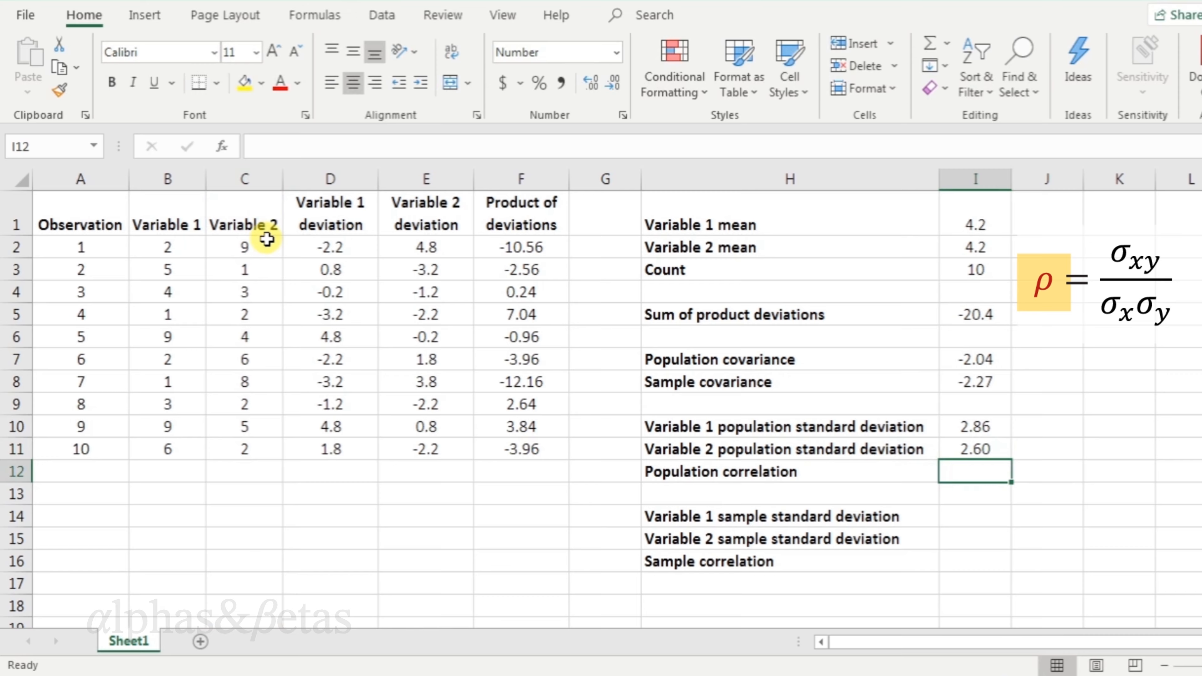
Calculate the population correlation as =I7/(I10*I11), population covariance divided by the product of population standard deviations.
type("=")
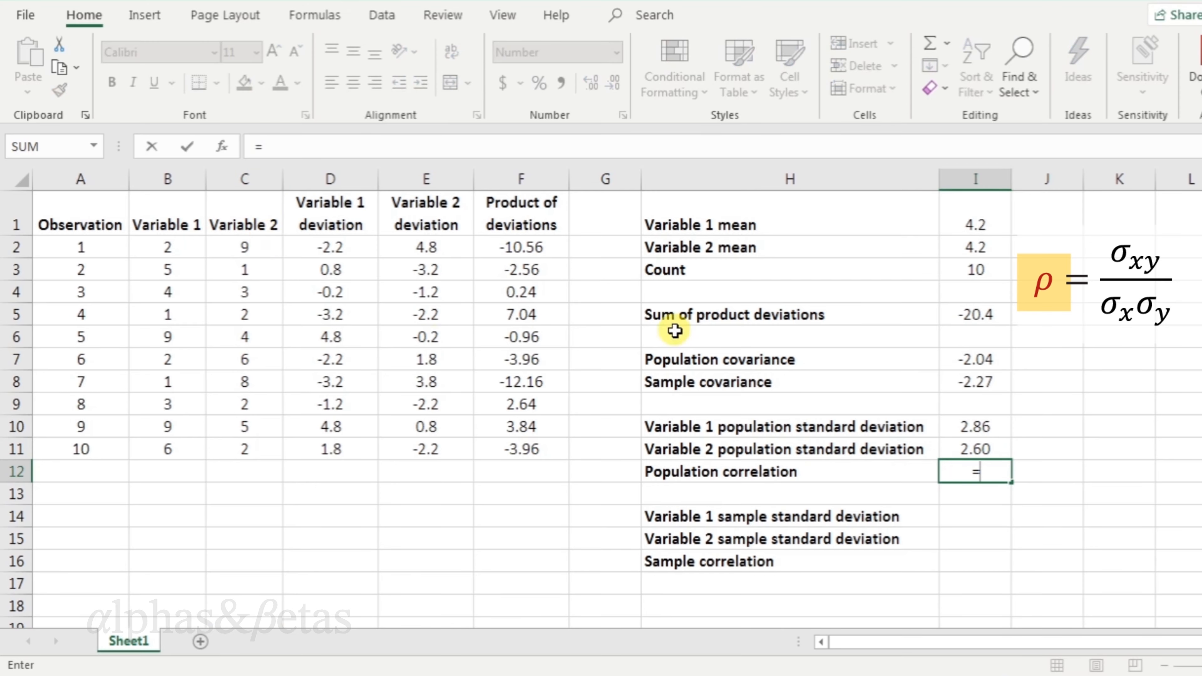
left_click(960, 360)
type("/(")
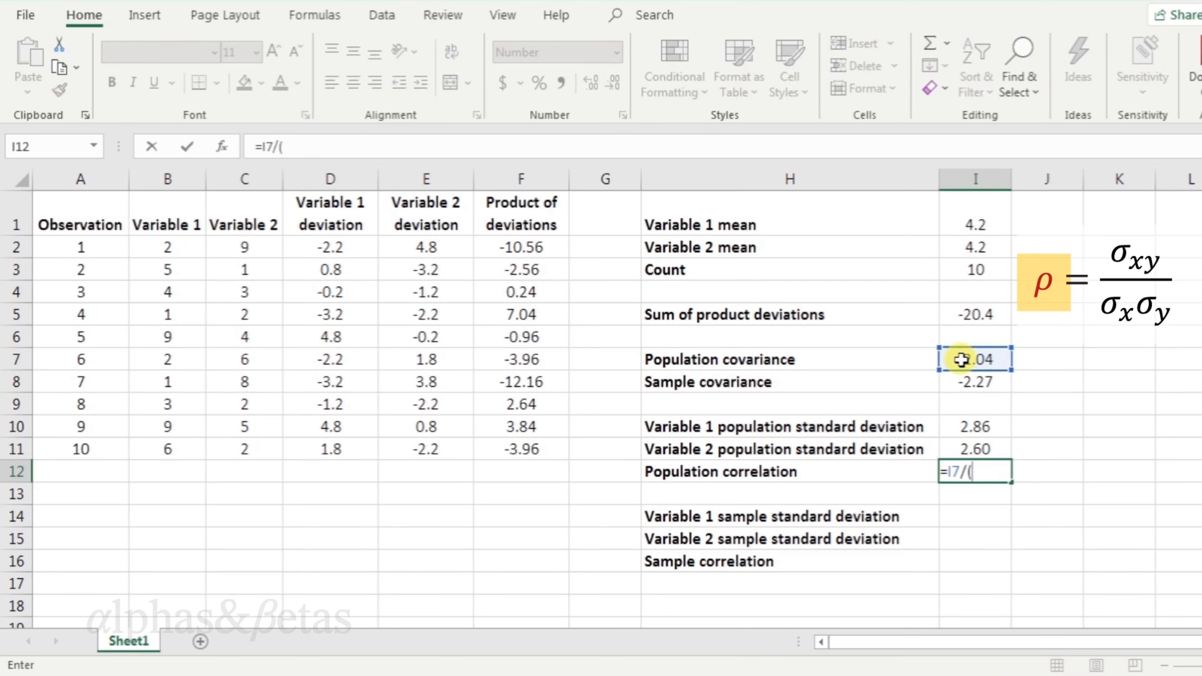
left_click(999, 423)
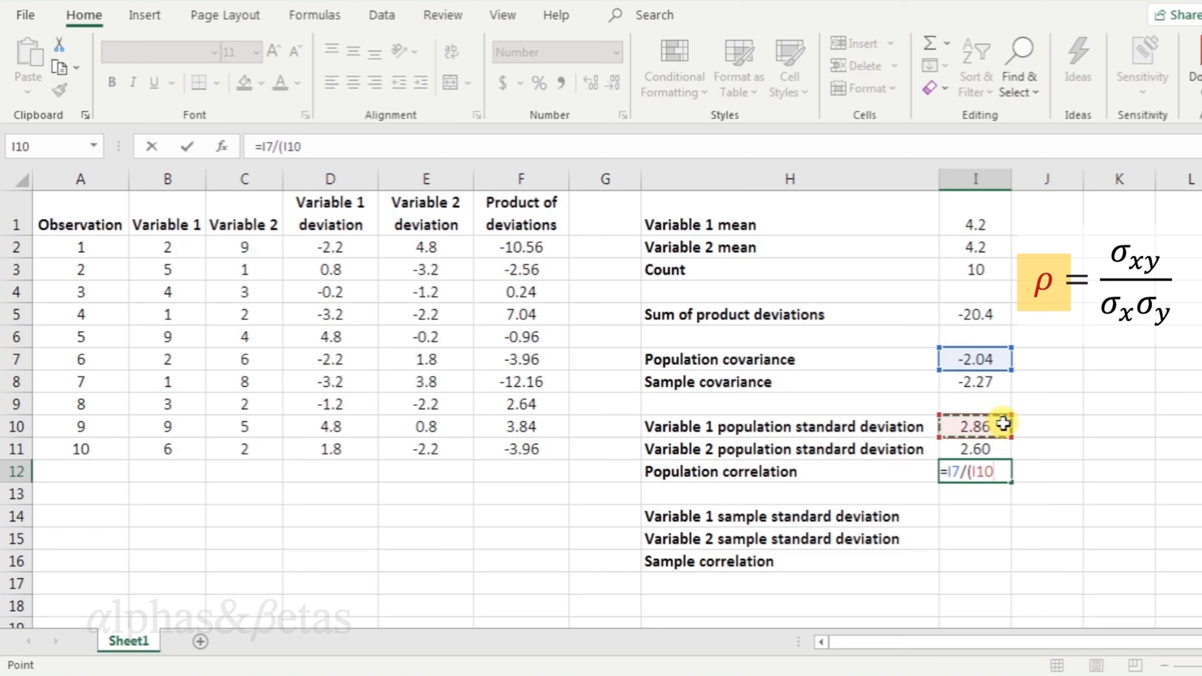
type("*")
left_click(1002, 448)
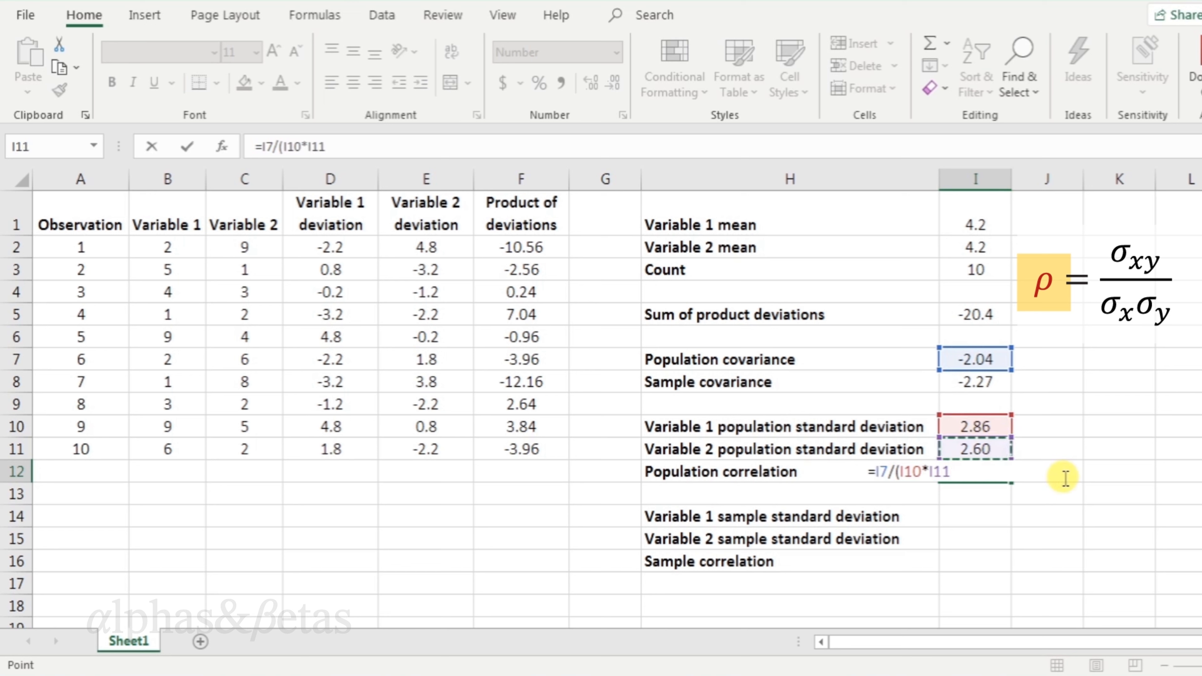
type(")")
key("Return")
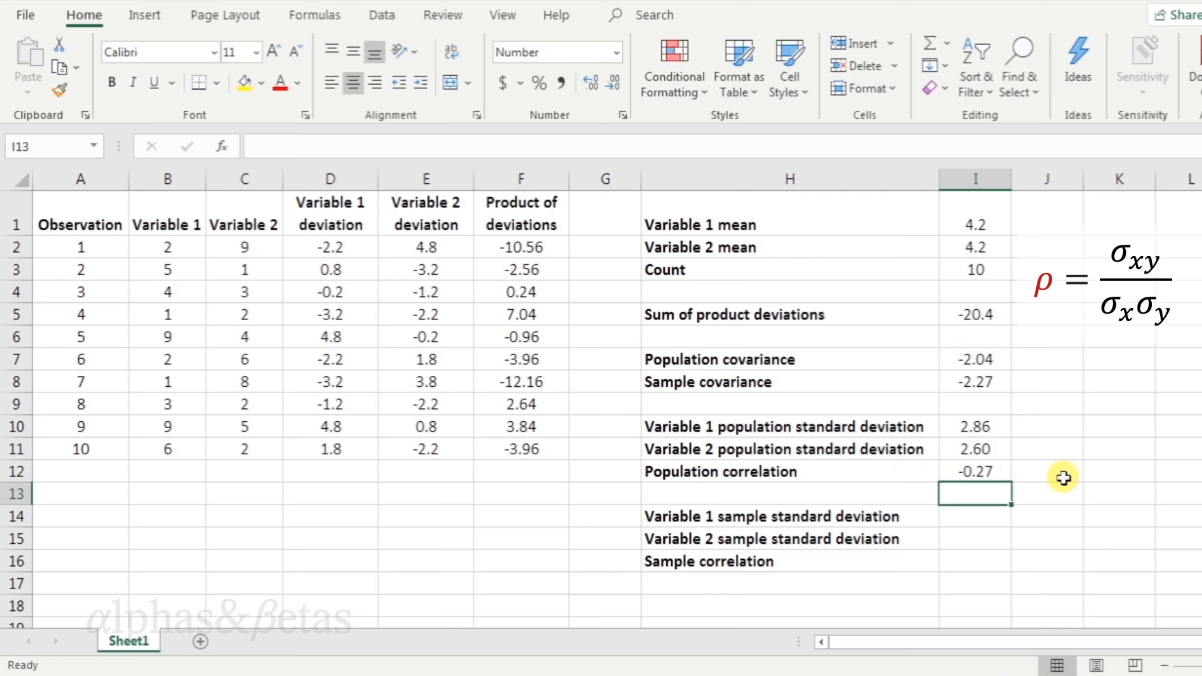
Calculate Variable 1 sample standard deviation as =stdev.s(B:B) beside its label.
key("Down")
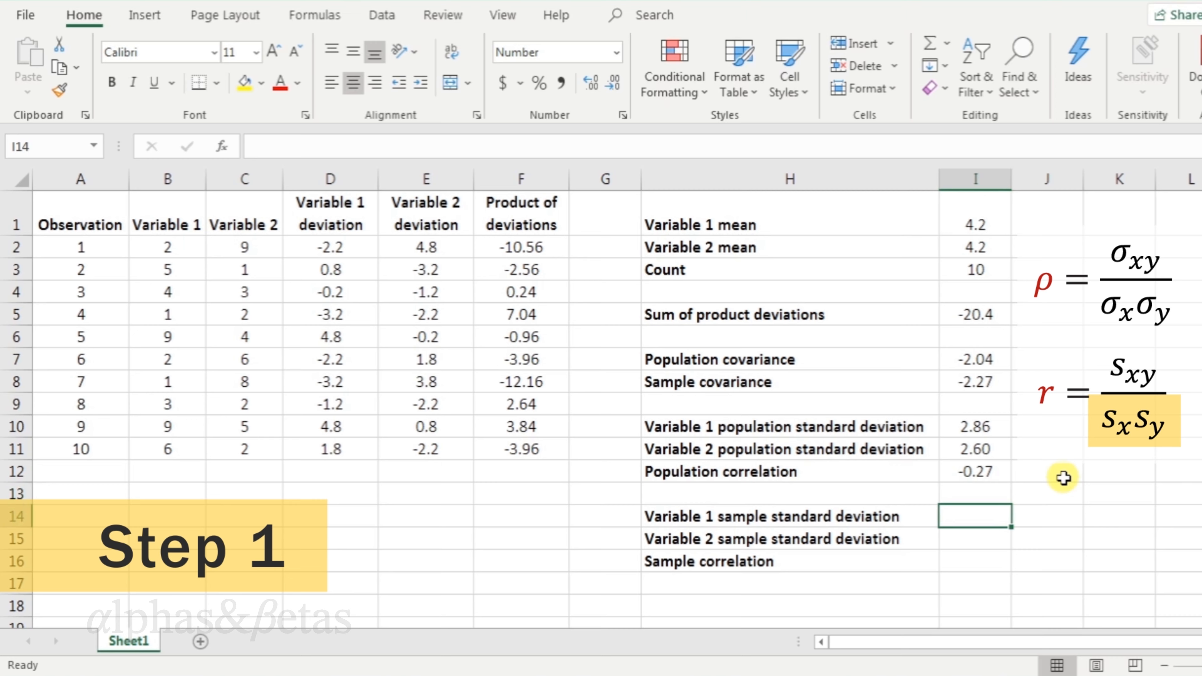
type("=")
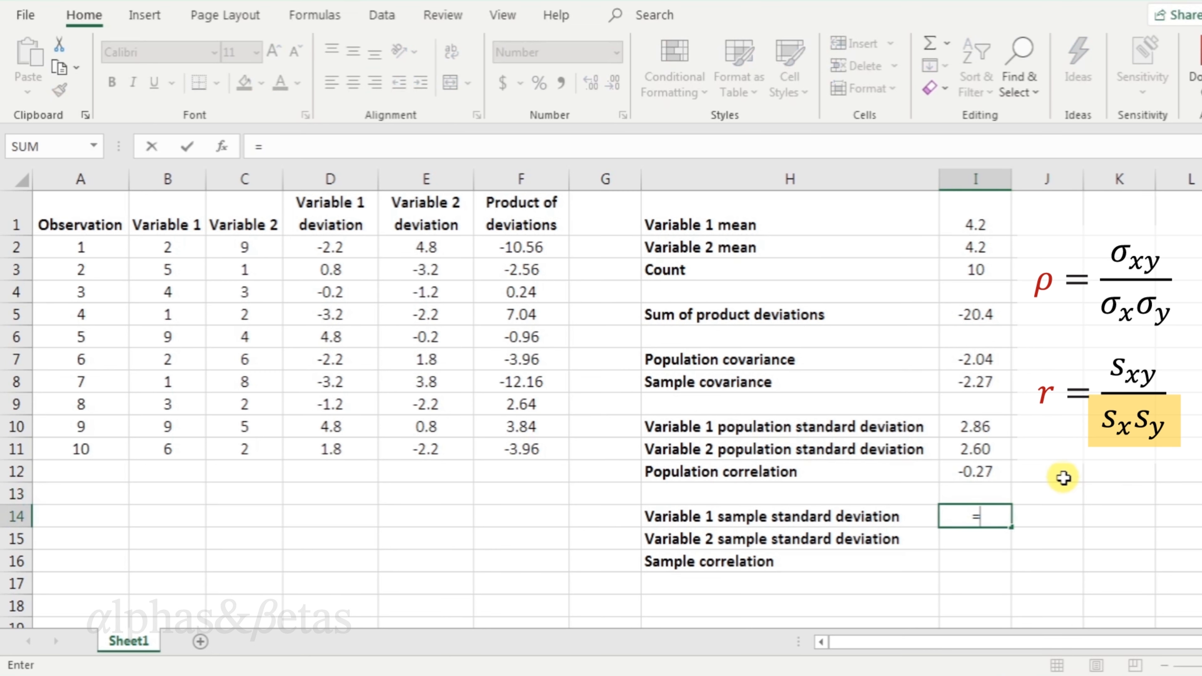
type("stdev.s(")
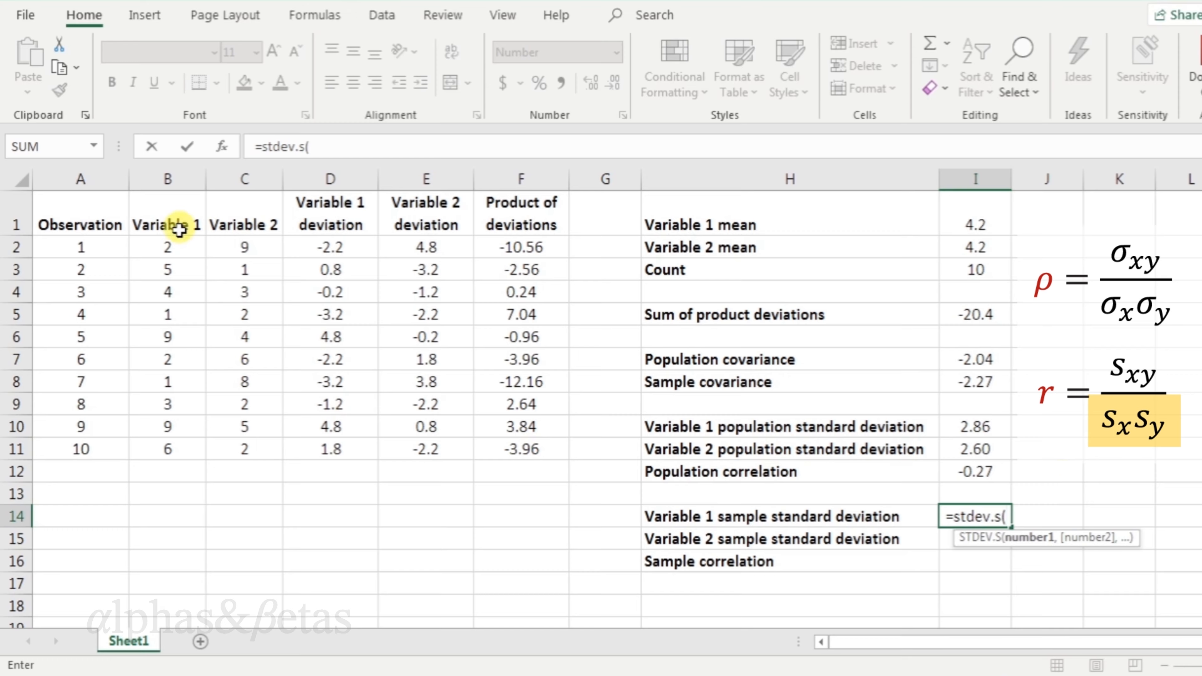
left_click(189, 180)
type(")")
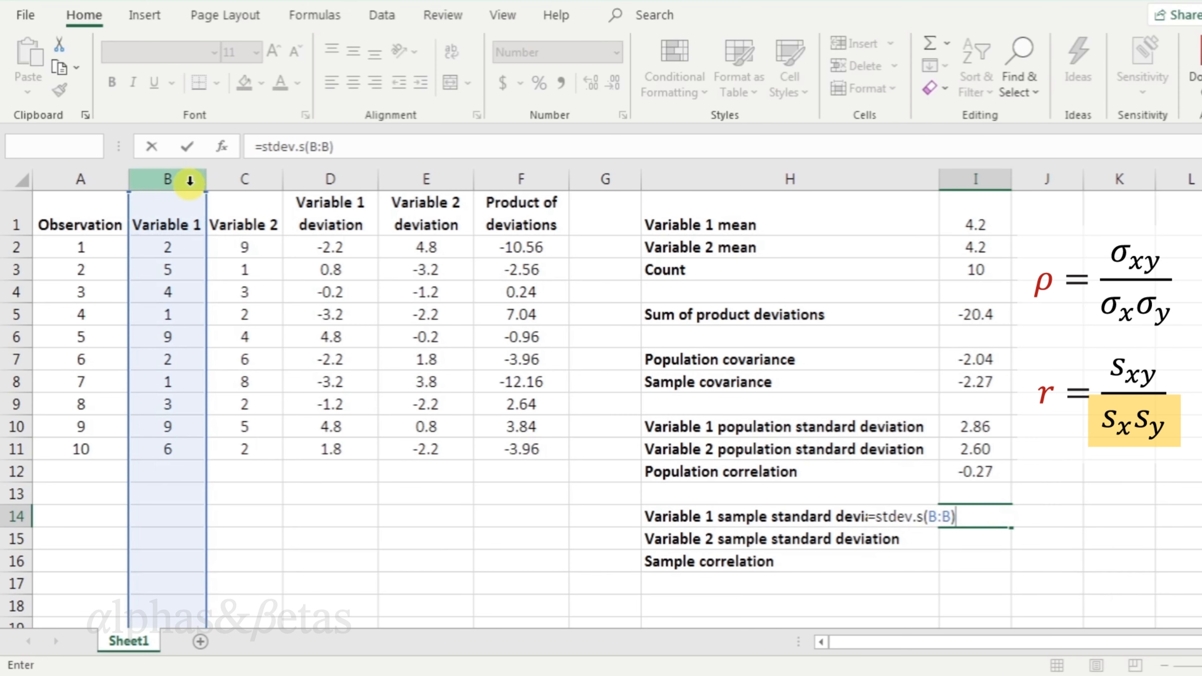
key("Return")
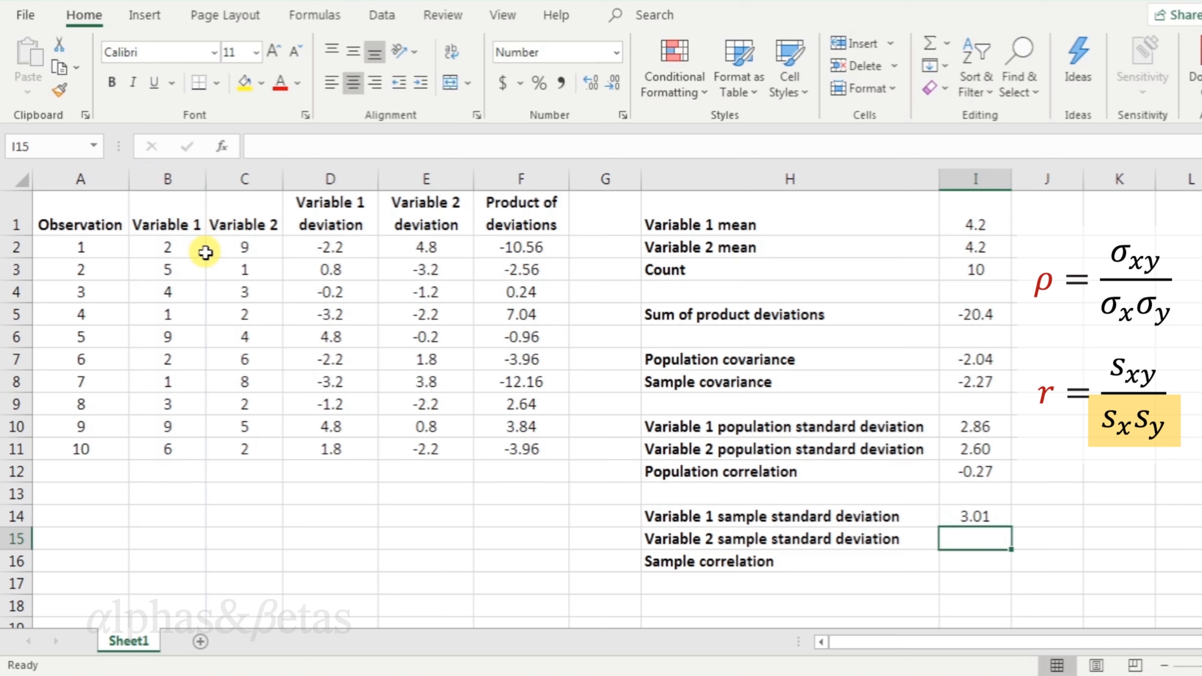
Calculate Variable 2 sample standard deviation as =stdev.s(C:C) beside its label.
type("=std")
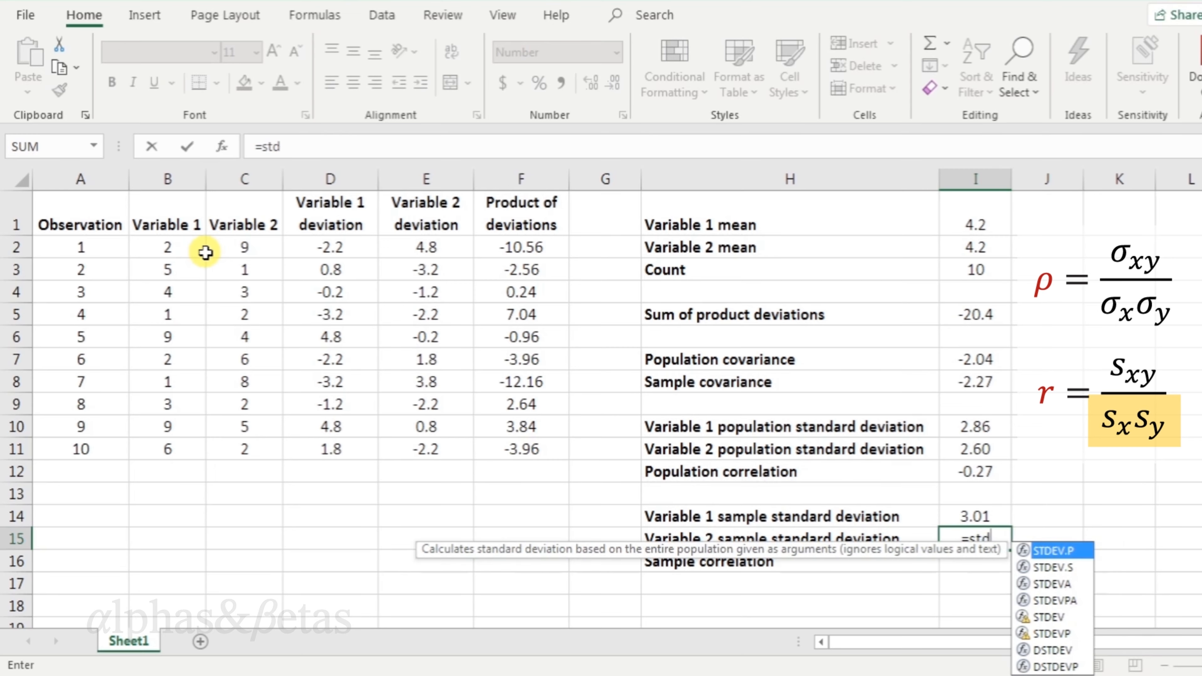
type("ev.s(")
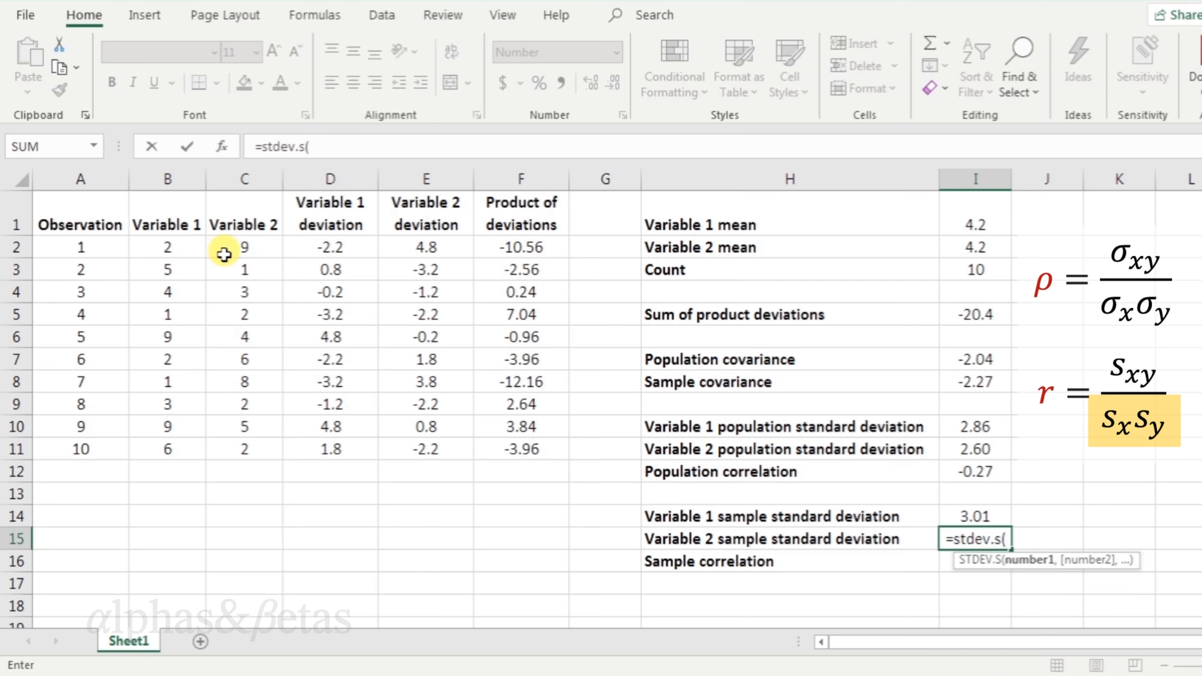
left_click(259, 180)
type(")")
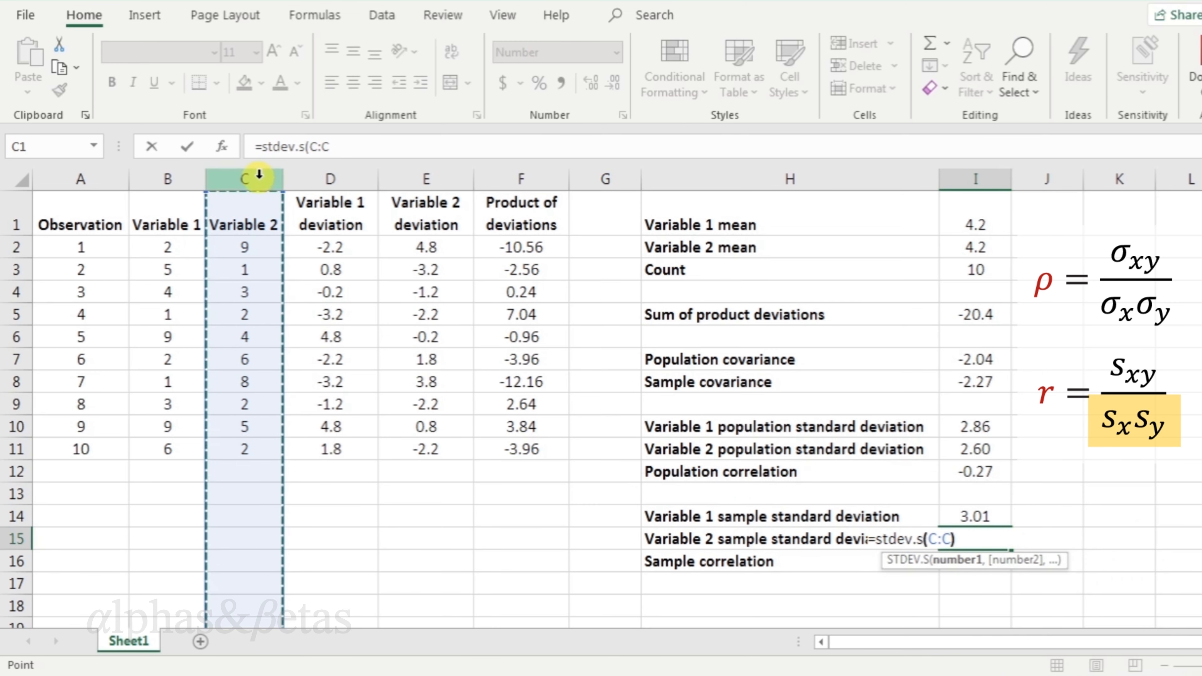
key("Return")
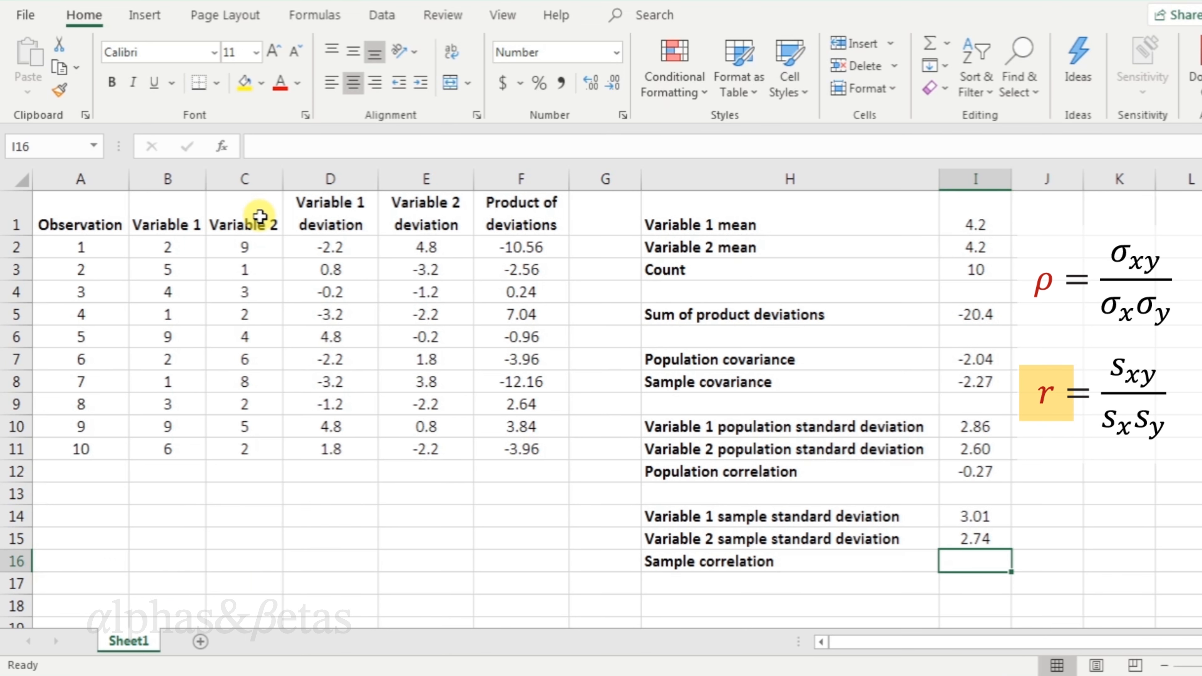
Calculate the sample correlation as =I8/(I14*I15), sample covariance divided by the product of sample standard deviations.
type("=")
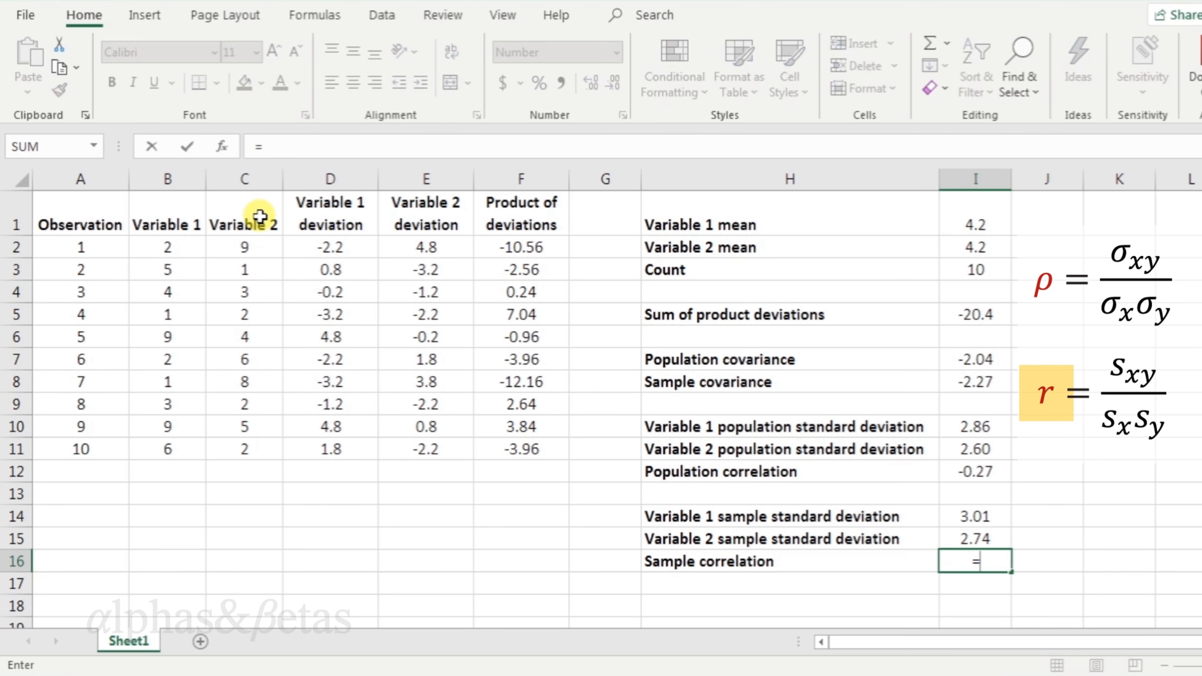
left_click(944, 378)
type("/(")
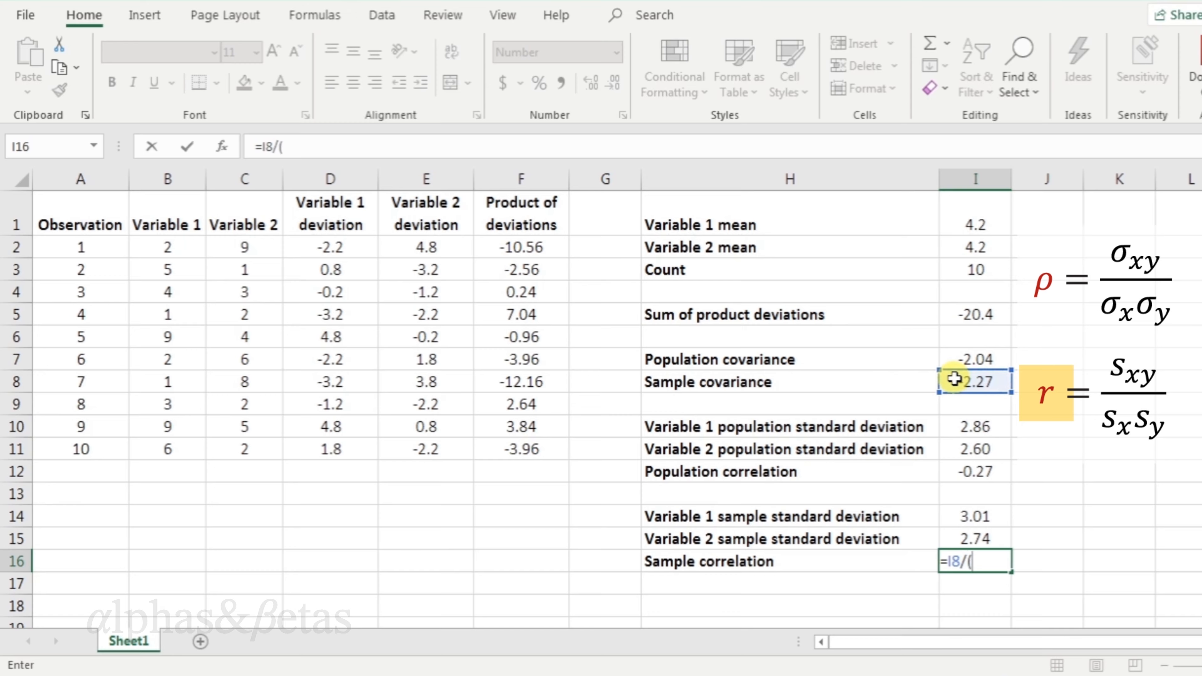
left_click(1002, 515)
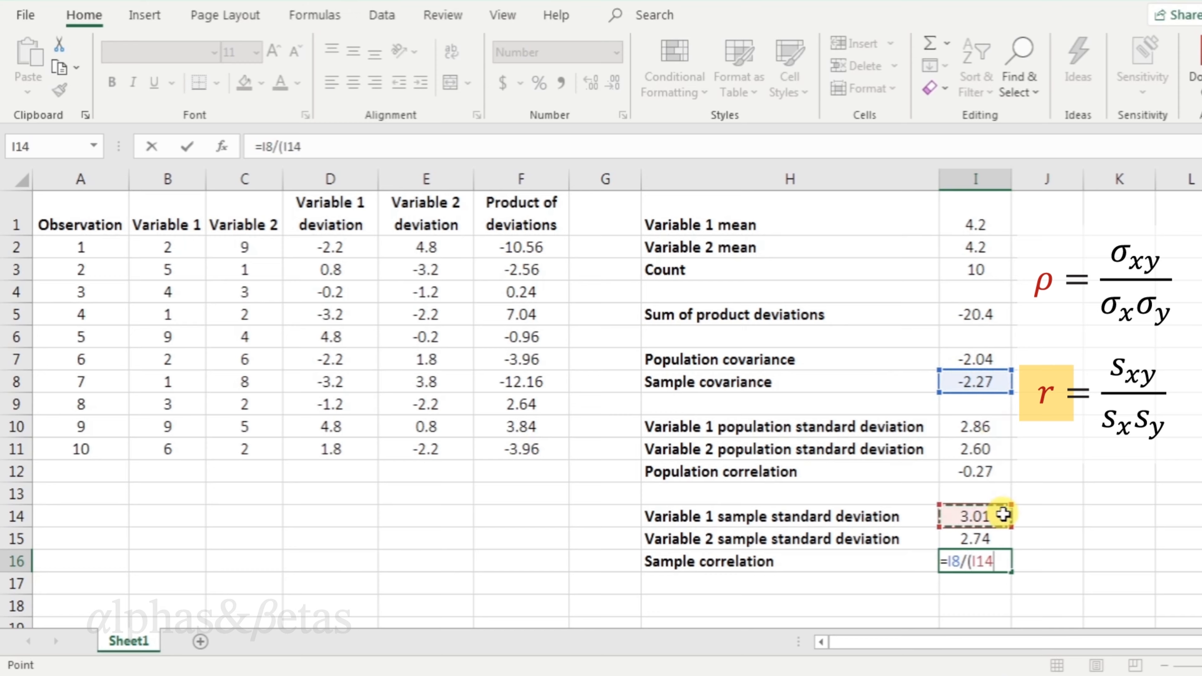
type("*")
left_click(1001, 534)
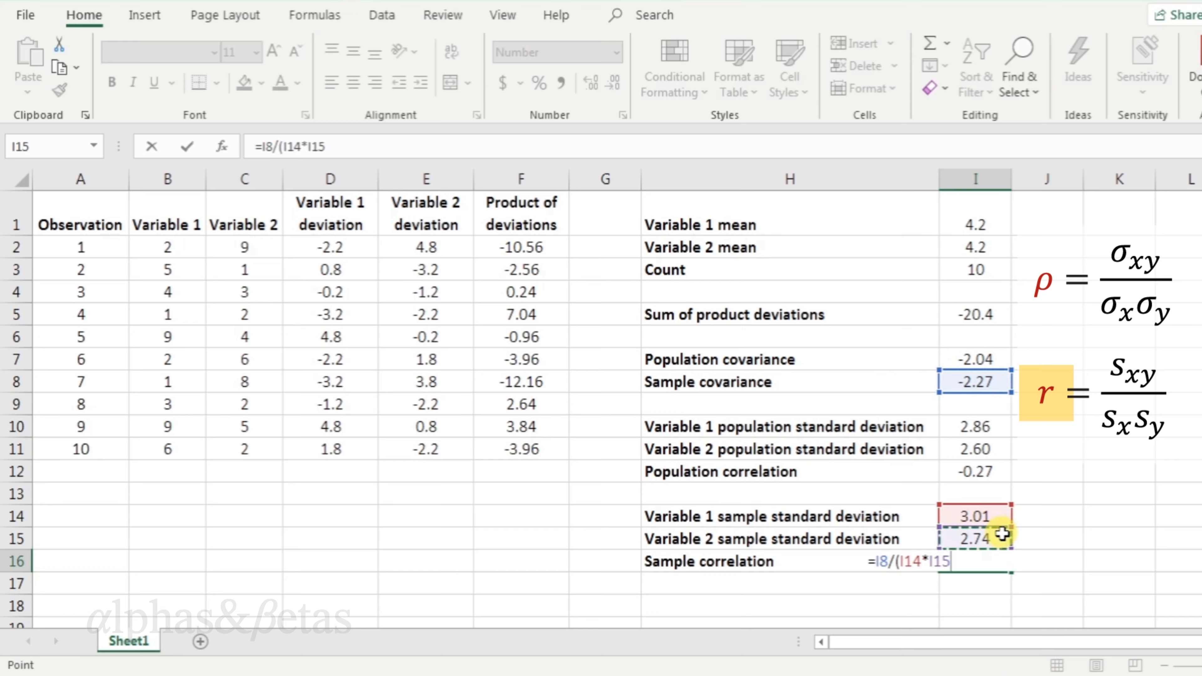
type(")")
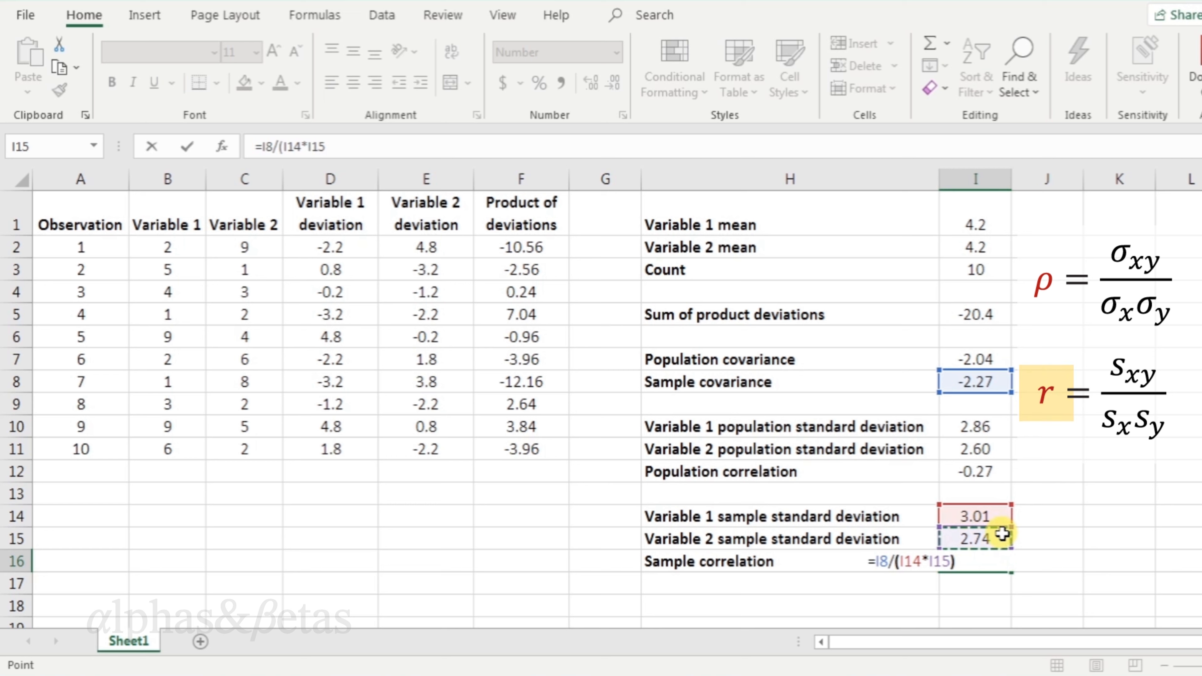
key("Return")
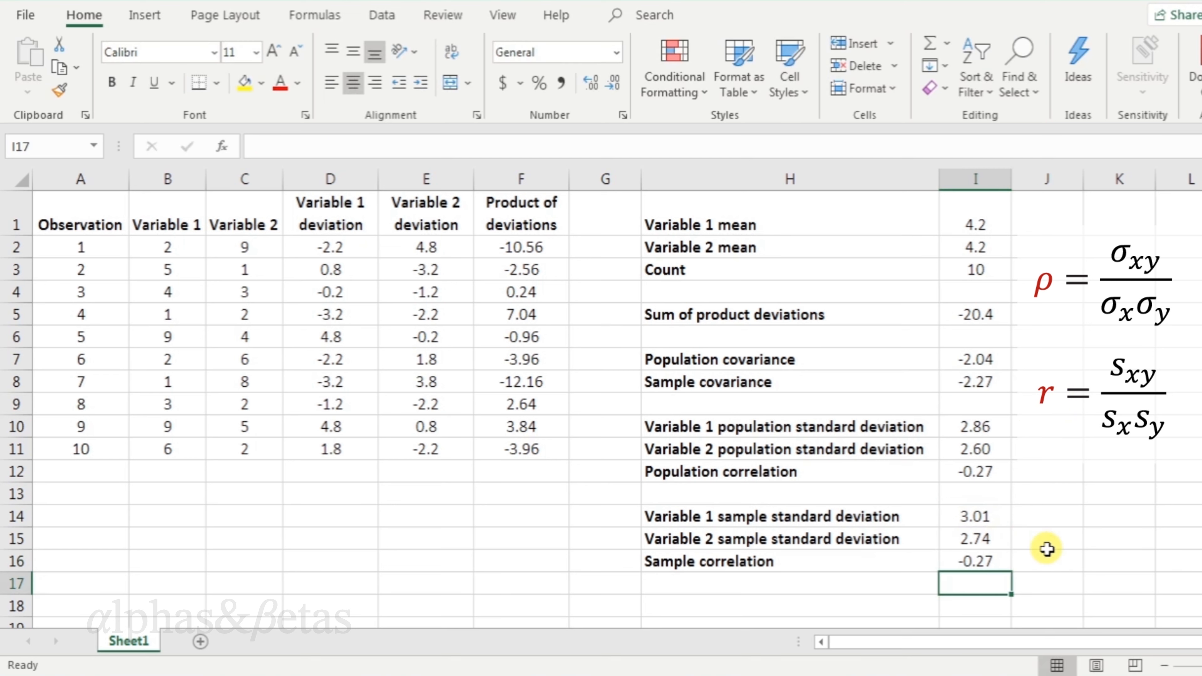